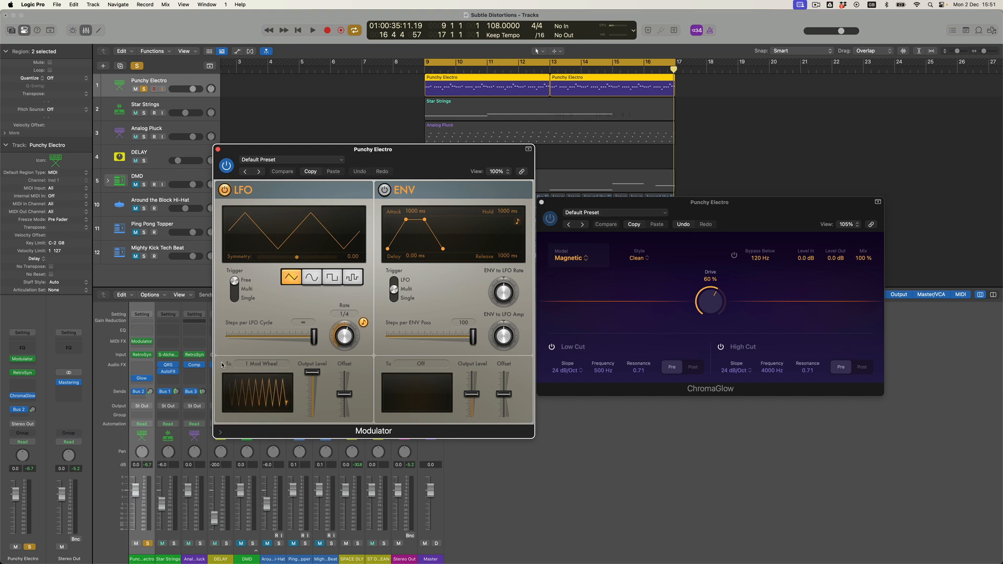
- Assign the Modulator LFO output to ChromaGlow's Drive using Learn Plug-in Parameter
{"action": "left_click", "coordinate": [275, 365]}
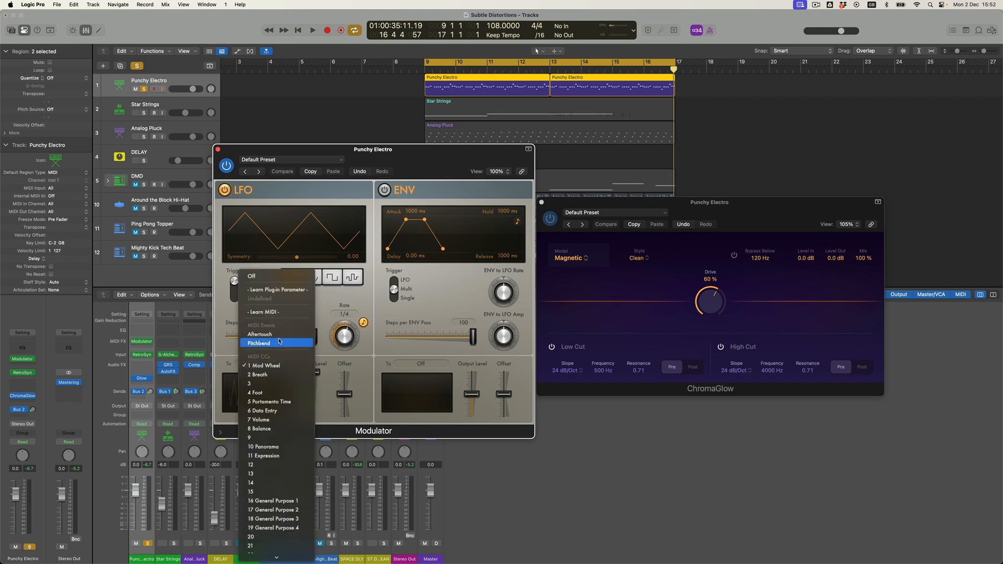
{"action": "left_click", "coordinate": [297, 291]}
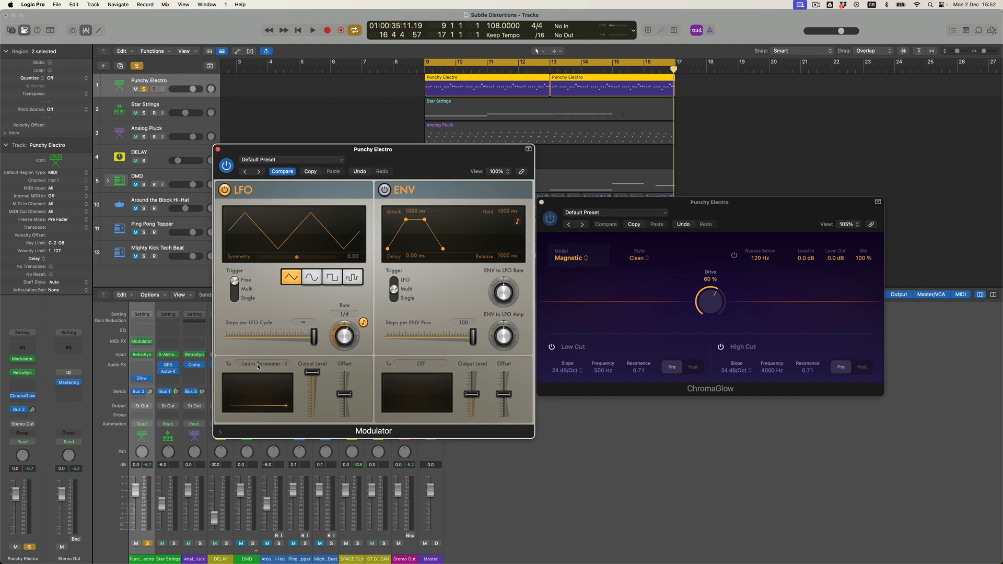
{"action": "left_click", "coordinate": [709, 301]}
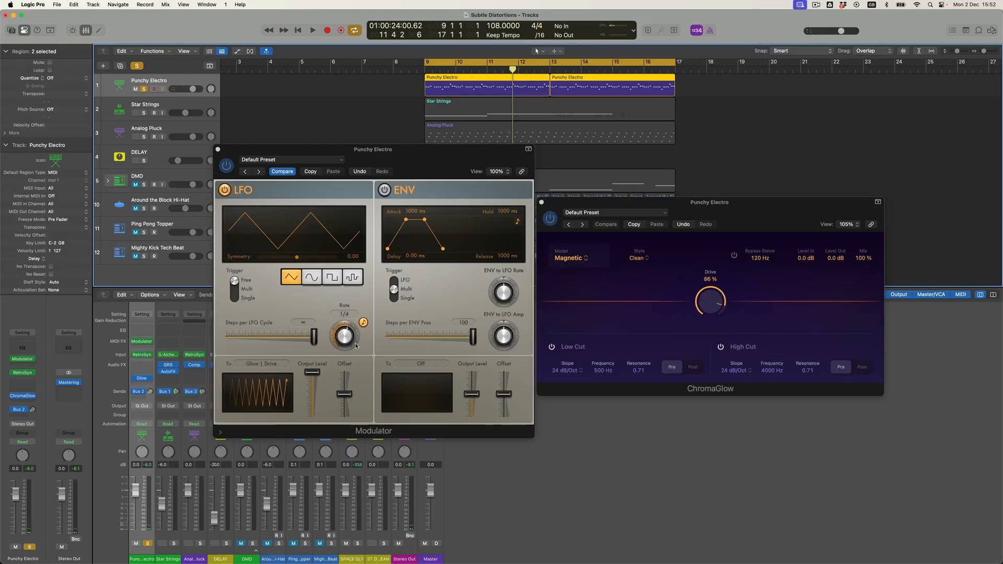
- Slow the LFO rate to 2 bars, then balance its output level and offset during playback, with the offset at about 45%
{"action": "left_click_drag", "start_coordinate": [346, 337], "coordinate": [348, 347]}
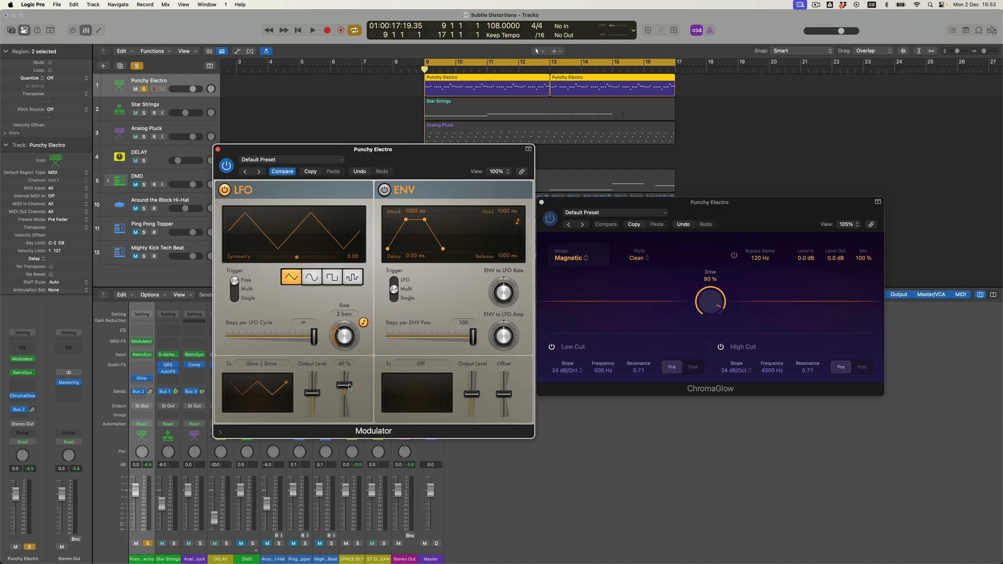
{"action": "key", "text": "space"}
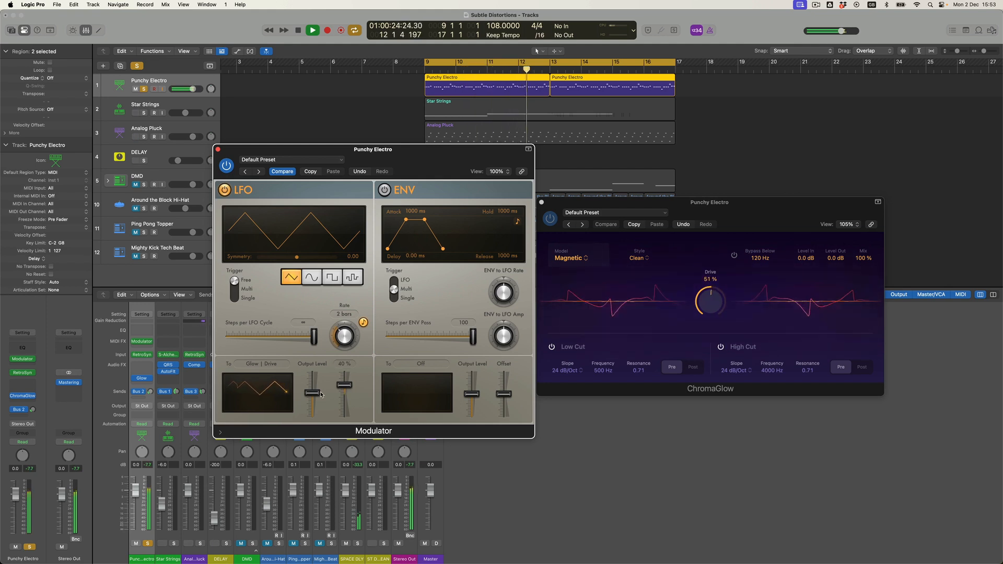
{"action": "left_click_drag", "start_coordinate": [316, 393], "coordinate": [317, 398]}
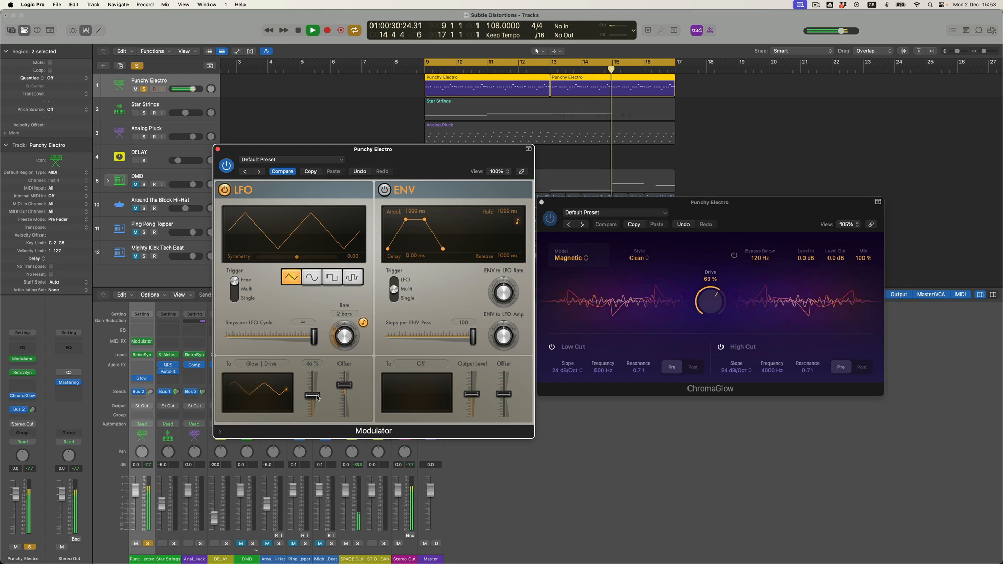
{"action": "left_click_drag", "start_coordinate": [317, 397], "coordinate": [344, 387]}
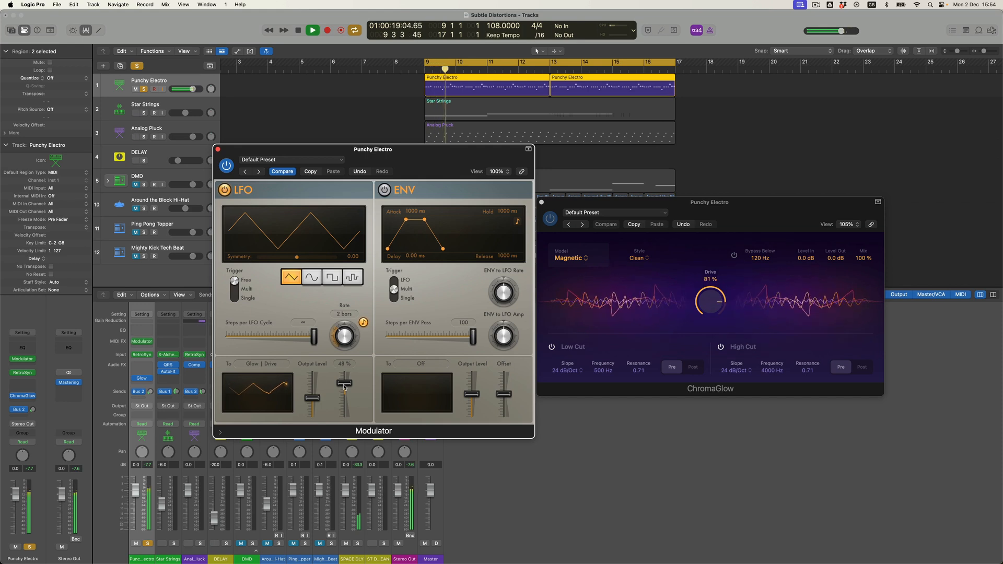
{"action": "left_click_drag", "start_coordinate": [313, 397], "coordinate": [345, 386]}
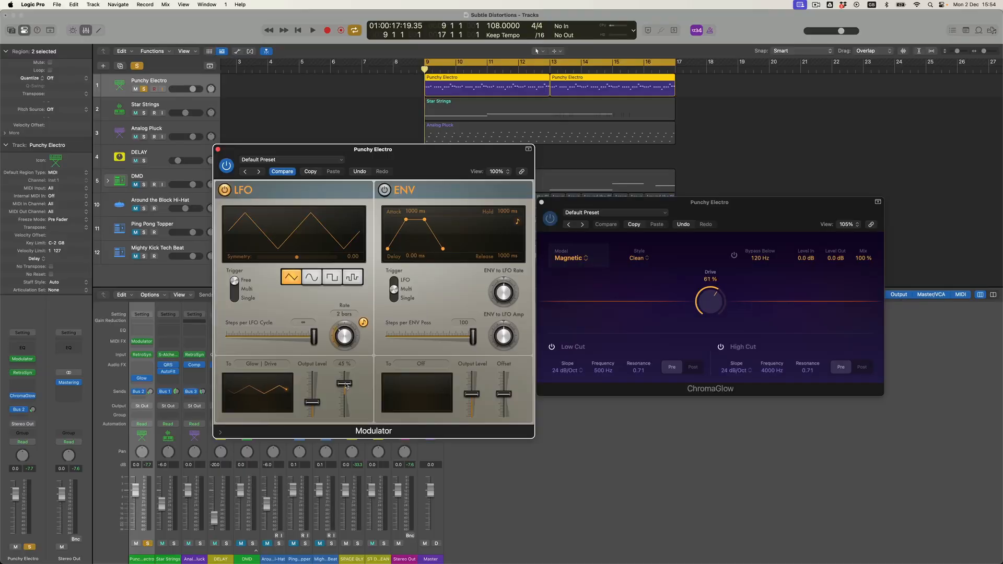
- Close the Modulator and ChromaGlow windows and listen to Star Strings soloed instead of Punchy Electro
{"action": "left_click", "coordinate": [218, 150]}
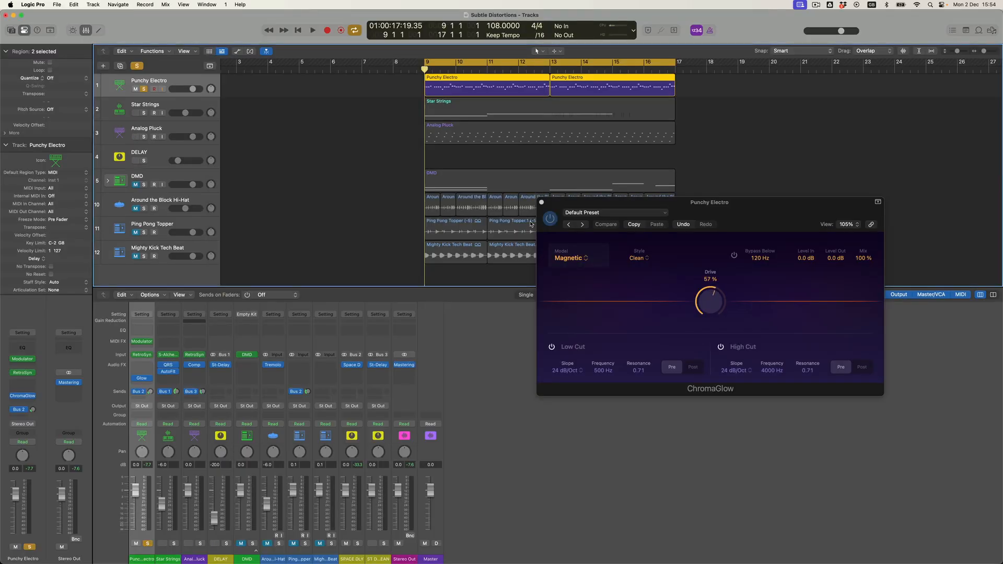
{"action": "left_click", "coordinate": [541, 203]}
{"action": "left_click", "coordinate": [144, 89]}
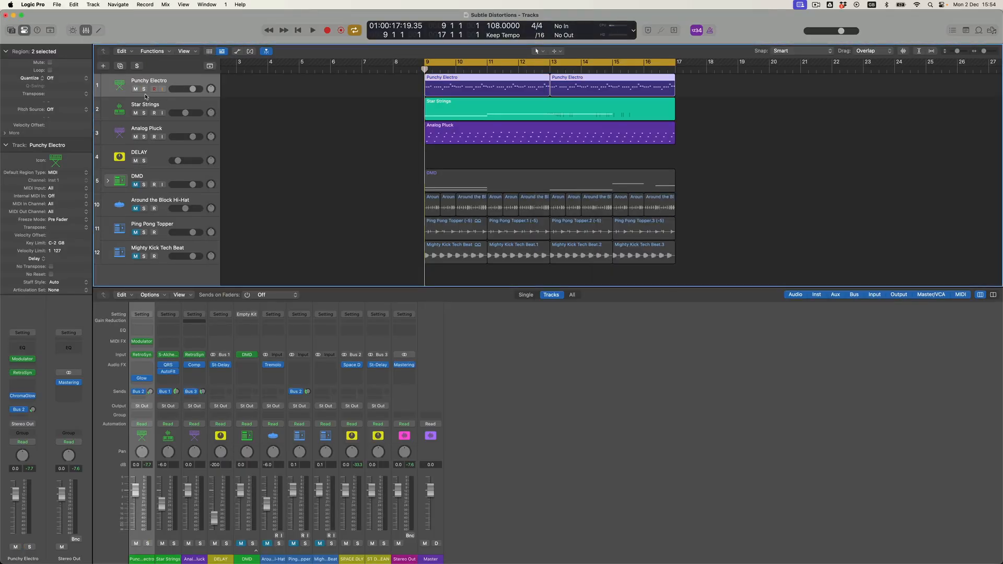
{"action": "left_click", "coordinate": [144, 113]}
{"action": "left_click", "coordinate": [173, 106]}
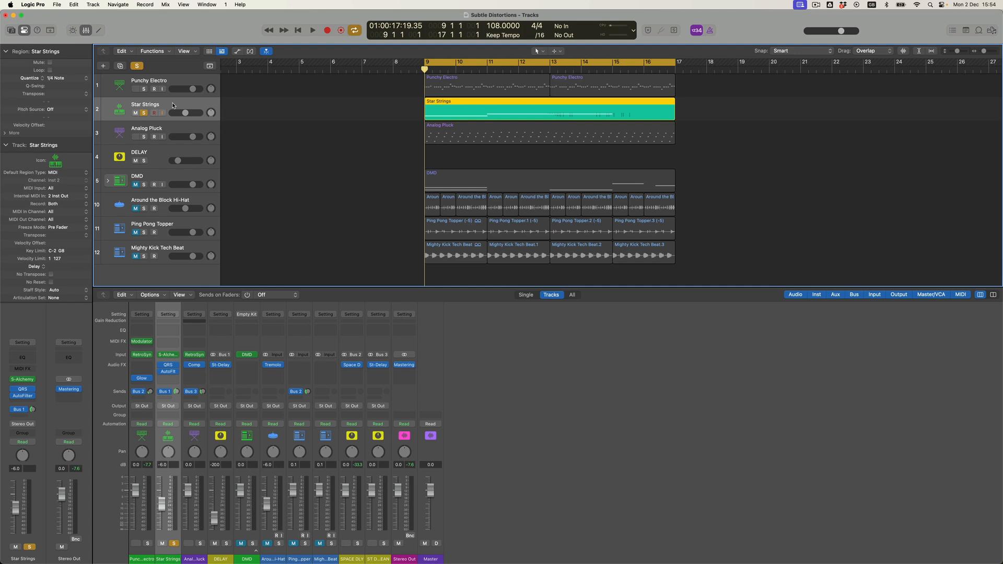
{"action": "key", "text": "space"}
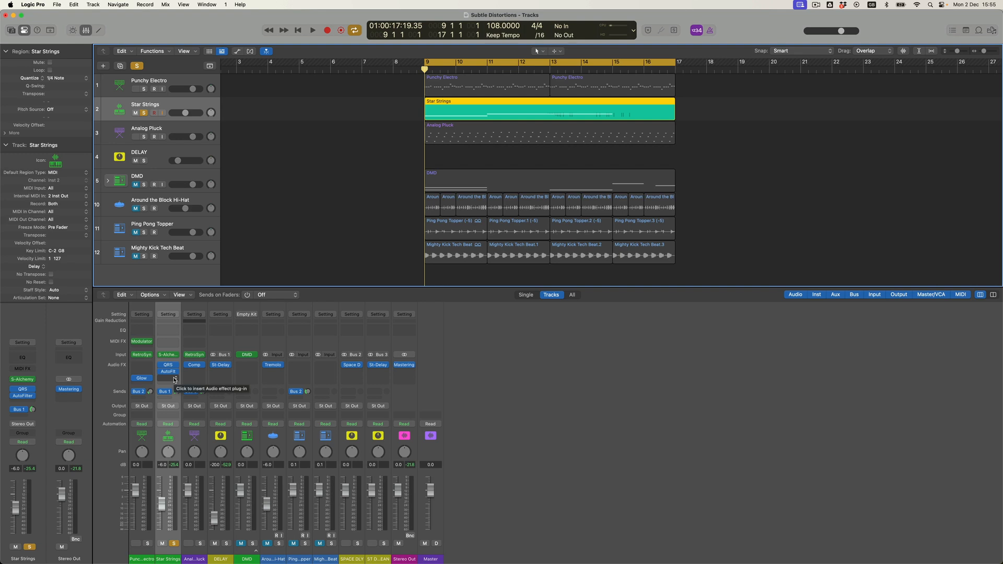
- Insert the Tube Burner distortion stompbox after AutoFilter on the Star Strings channel
{"action": "left_click", "coordinate": [175, 380]}
{"action": "mouse_move", "coordinate": [188, 459]}
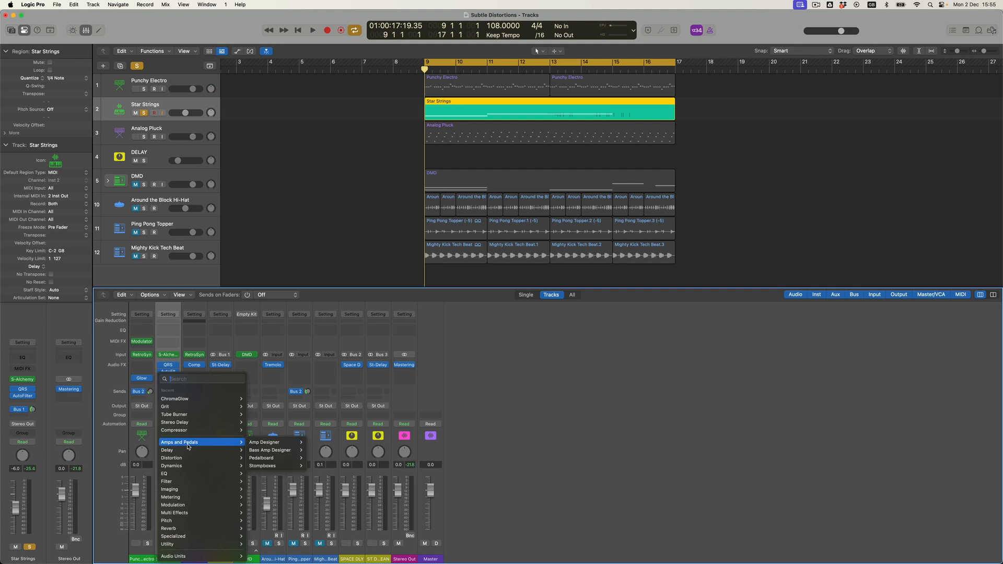
{"action": "mouse_move", "coordinate": [281, 465]}
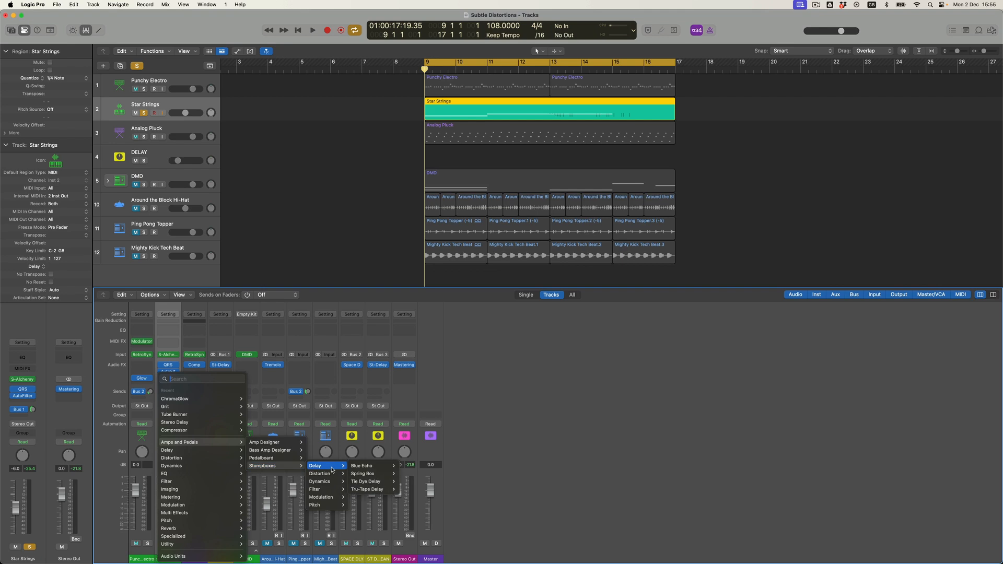
{"action": "mouse_move", "coordinate": [328, 476]}
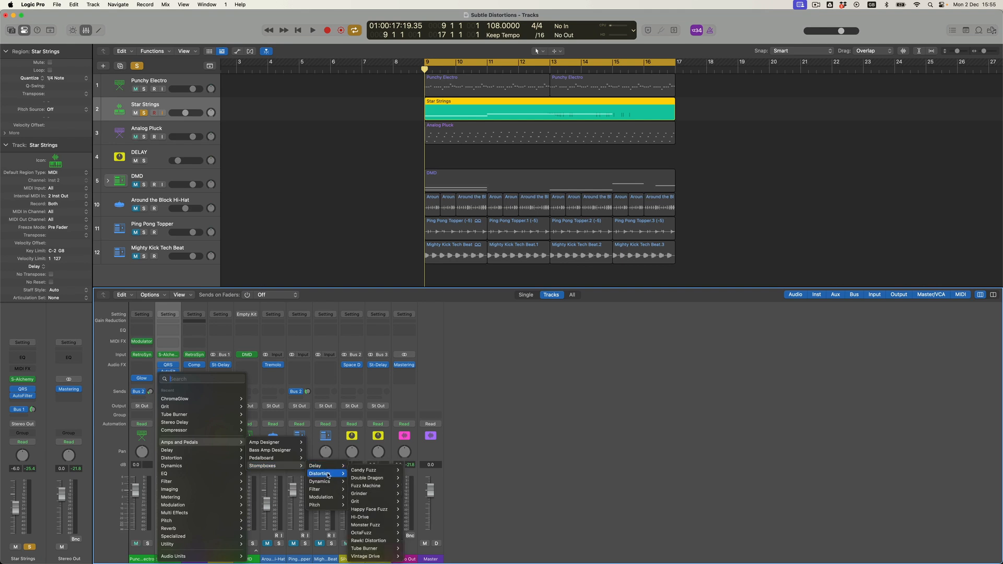
{"action": "left_click", "coordinate": [374, 548]}
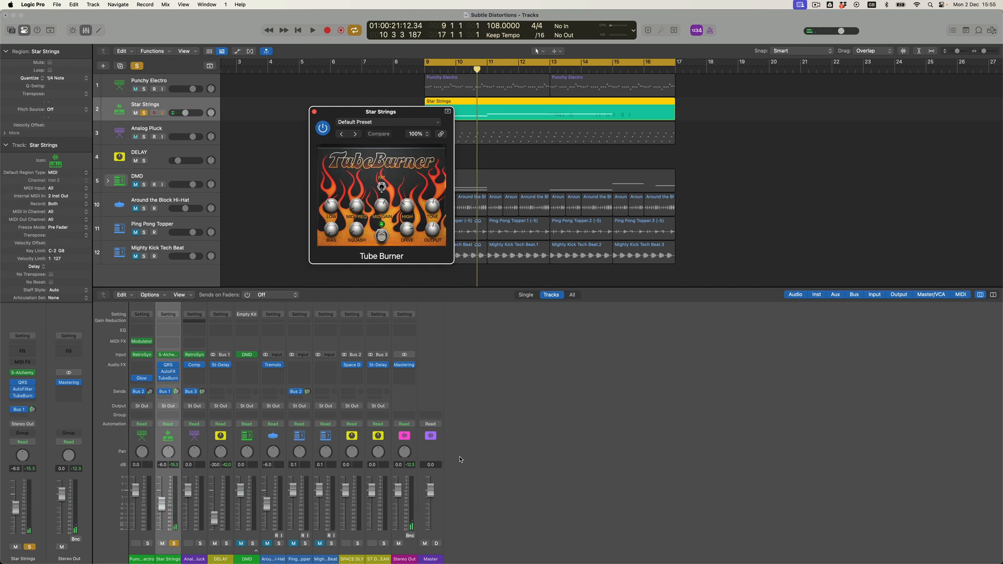
- Adjust Tube Burner's Drive to about 12.4 dB while listening to Star Strings
{"action": "left_click_drag", "start_coordinate": [407, 230], "coordinate": [409, 252]}
{"action": "key", "text": "space"}
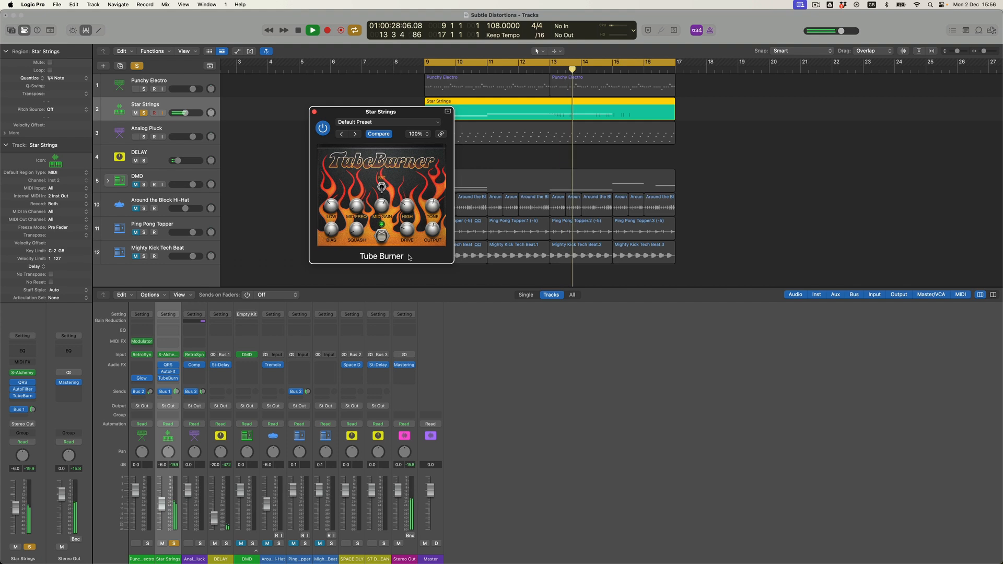
{"action": "mouse_move", "coordinate": [407, 227]}
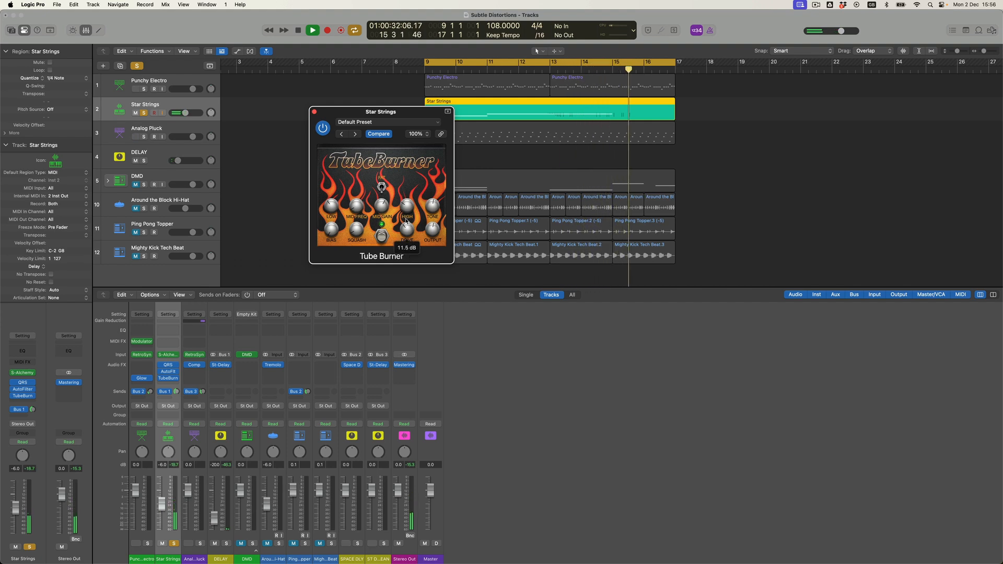
{"action": "mouse_move", "coordinate": [412, 208]}
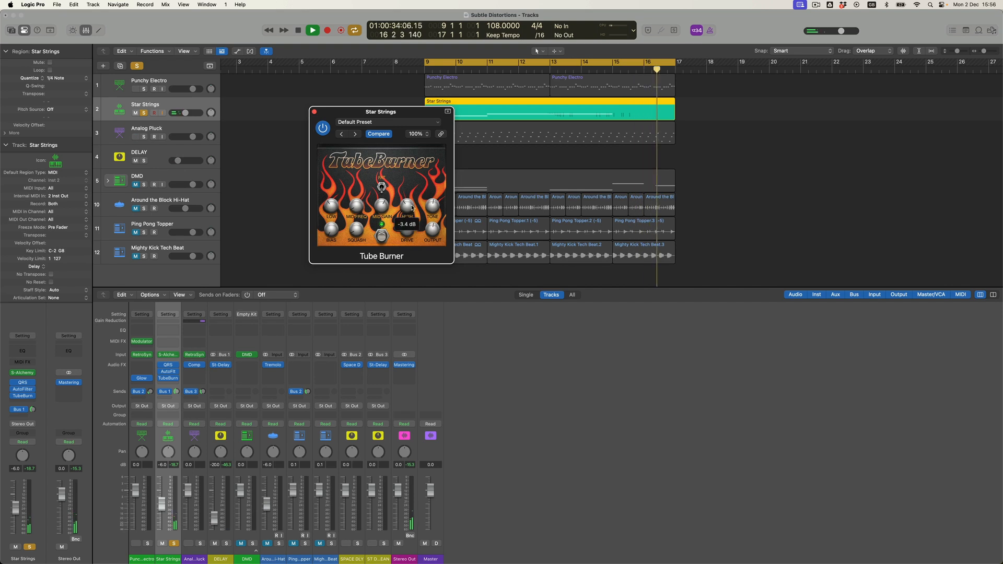
{"action": "left_click_drag", "start_coordinate": [408, 226], "coordinate": [408, 224]}
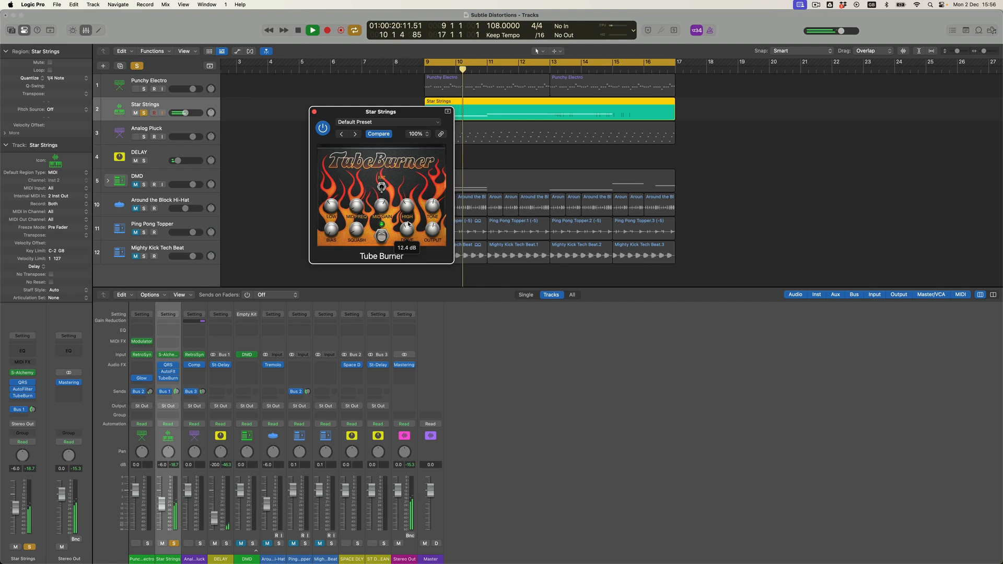
- Compare playback with the distortions bypassed and engaged: Tube Burner alone, then together with ChromaGlow on Punchy Electro
{"action": "left_click", "coordinate": [382, 236]}
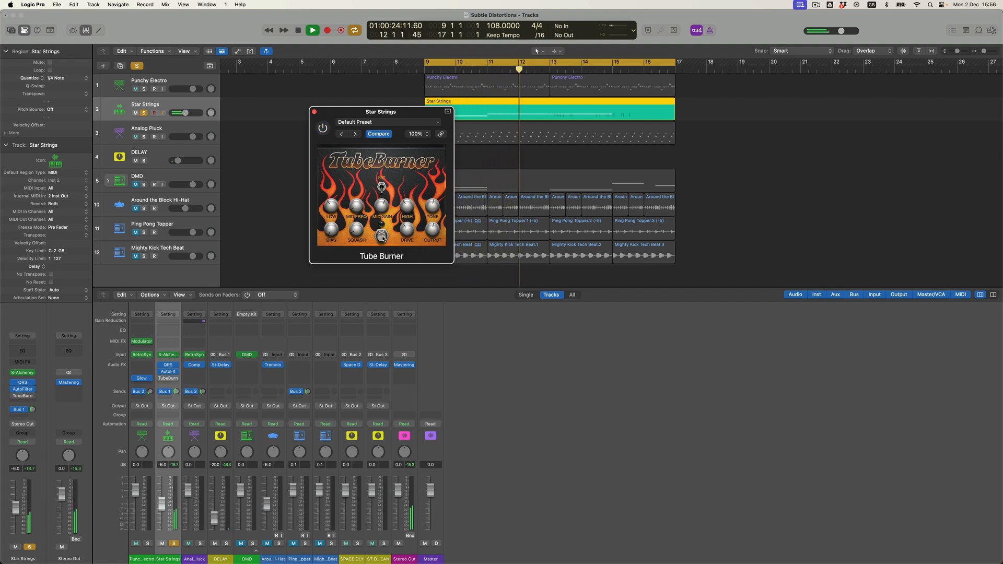
{"action": "left_click", "coordinate": [382, 237]}
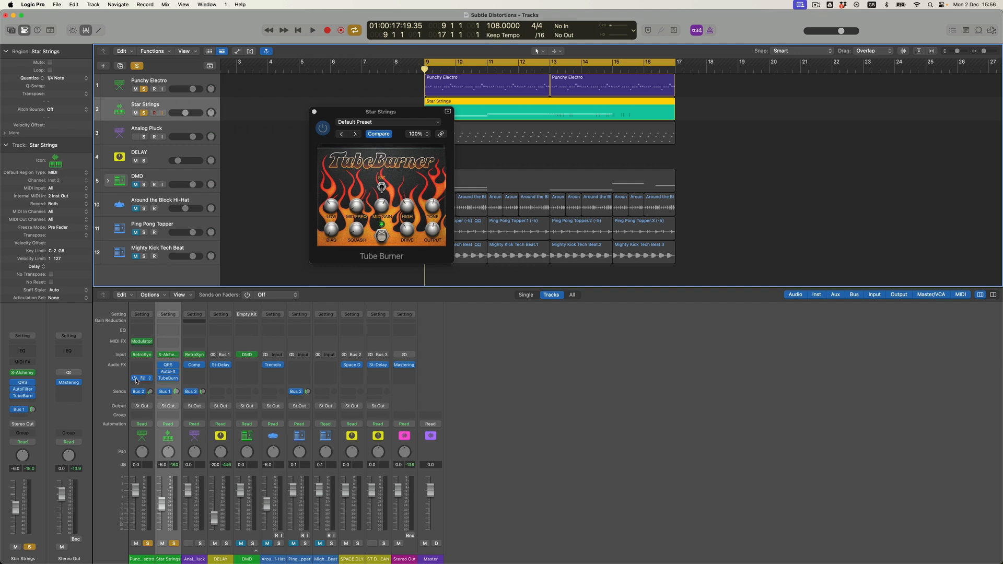
{"action": "left_click", "coordinate": [161, 378]}
{"action": "key", "text": "space"}
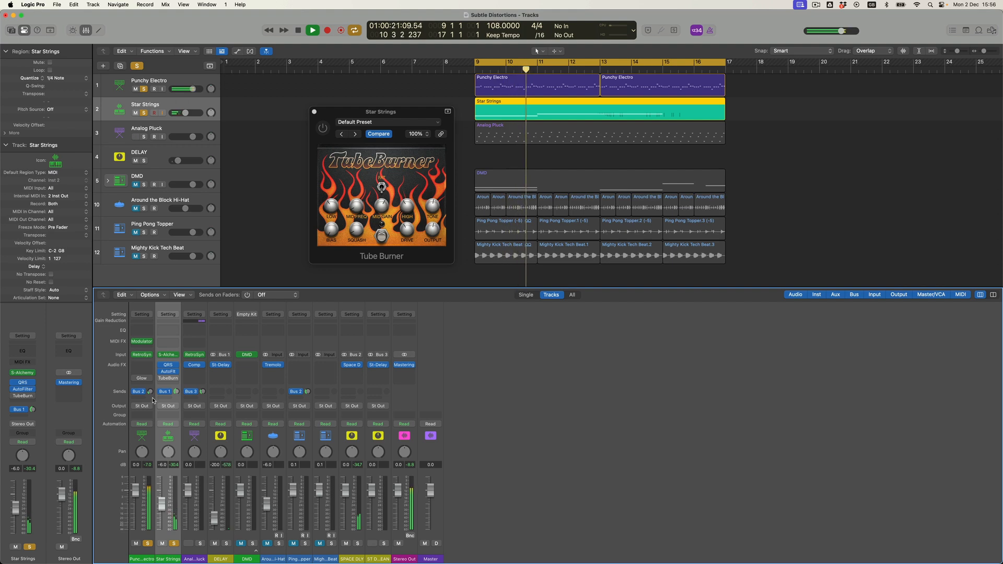
{"action": "mouse_move", "coordinate": [136, 381]}
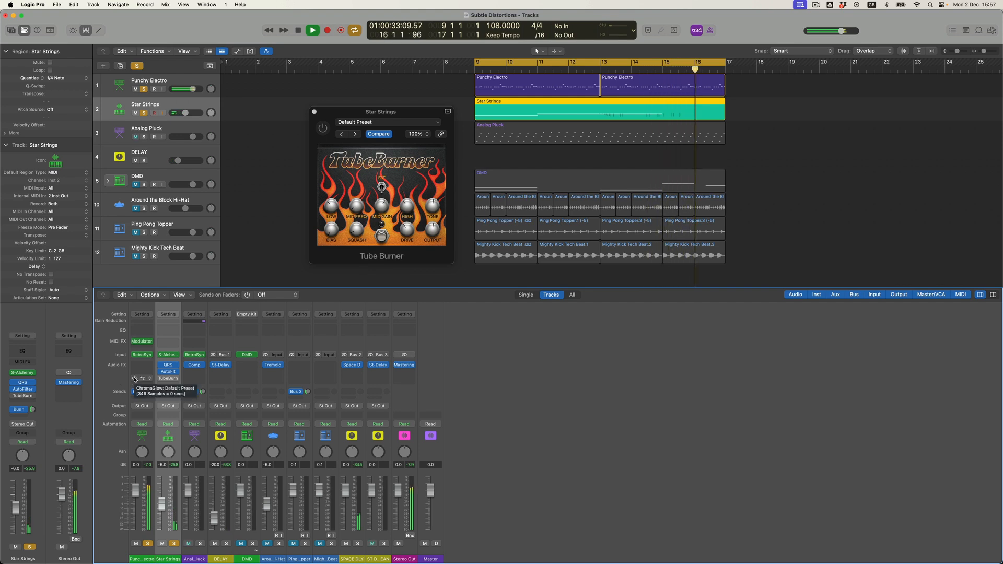
{"action": "left_click", "coordinate": [160, 379]}
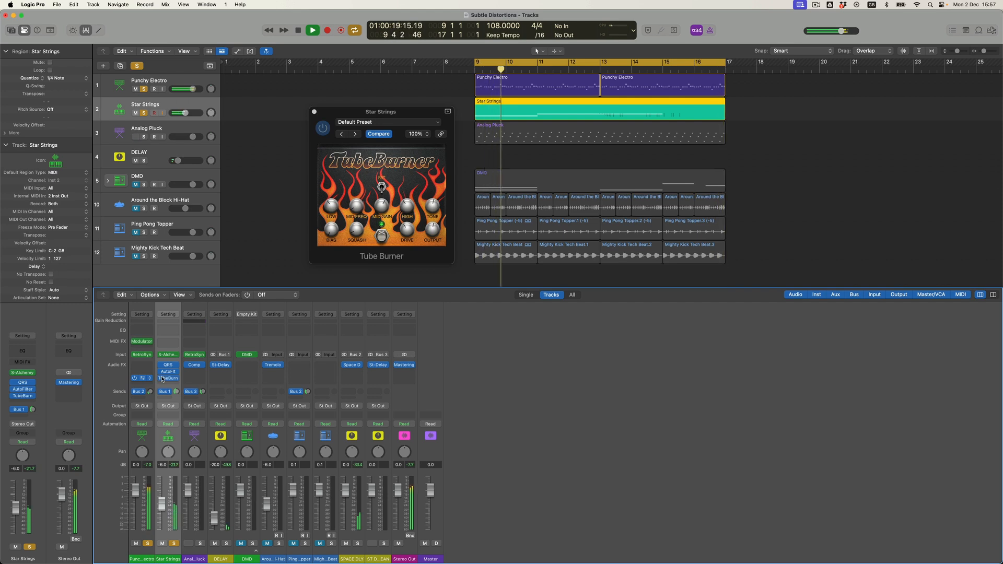
- Lower Tube Burner's Output to about -8.8 dB and stop playback
{"action": "left_click", "coordinate": [434, 230]}
{"action": "left_click_drag", "start_coordinate": [434, 231], "coordinate": [434, 236]}
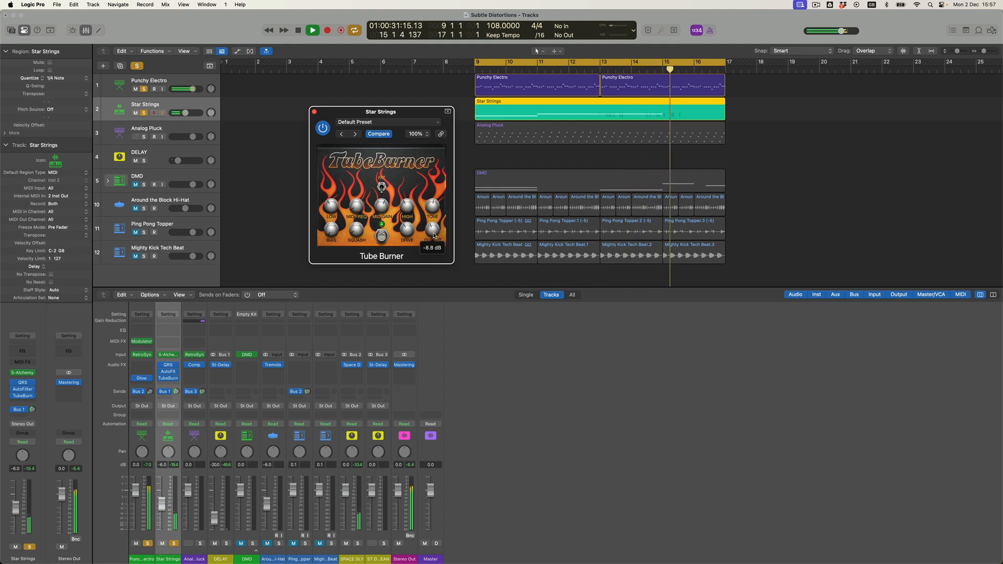
{"action": "key", "text": "space"}
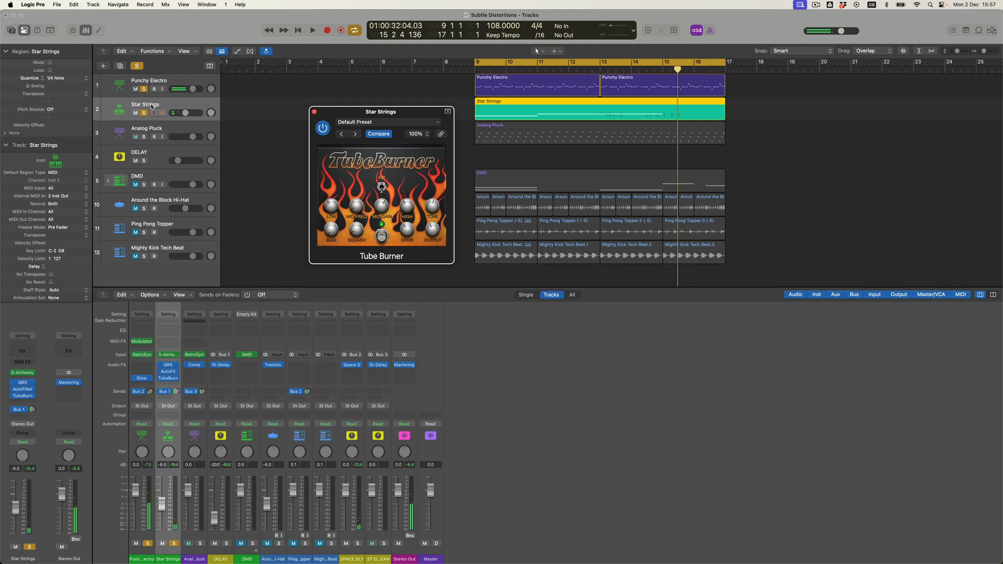
- Open the Stereo Delay on the DELAY channel and raise that channel's level to -2.0 dB during playback
{"action": "left_click", "coordinate": [151, 107]}
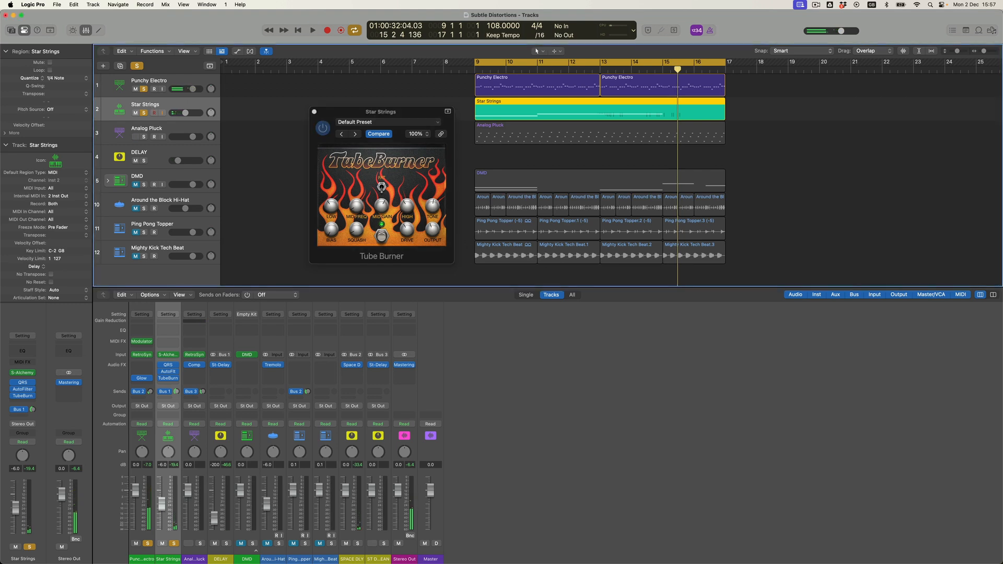
{"action": "left_click", "coordinate": [166, 395]}
{"action": "left_click", "coordinate": [177, 405]}
{"action": "left_click_drag", "start_coordinate": [214, 520], "coordinate": [214, 509]}
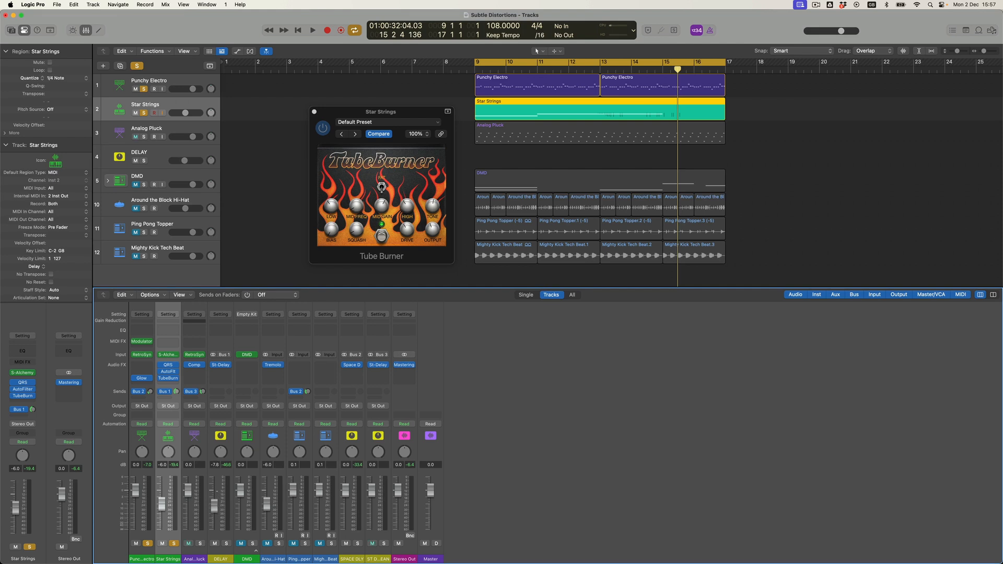
{"action": "left_click", "coordinate": [221, 366]}
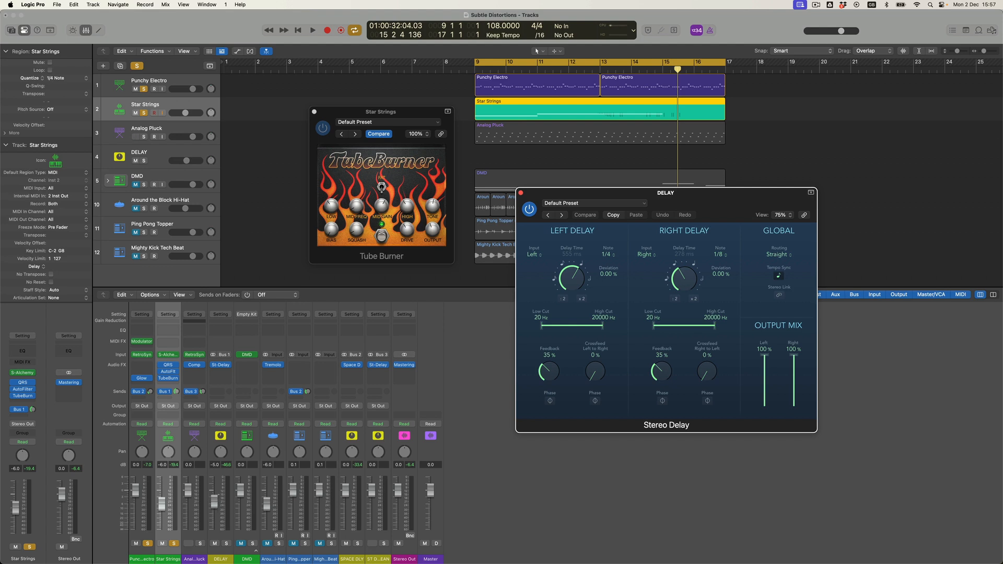
{"action": "left_click", "coordinate": [219, 498]}
{"action": "key", "text": "space"}
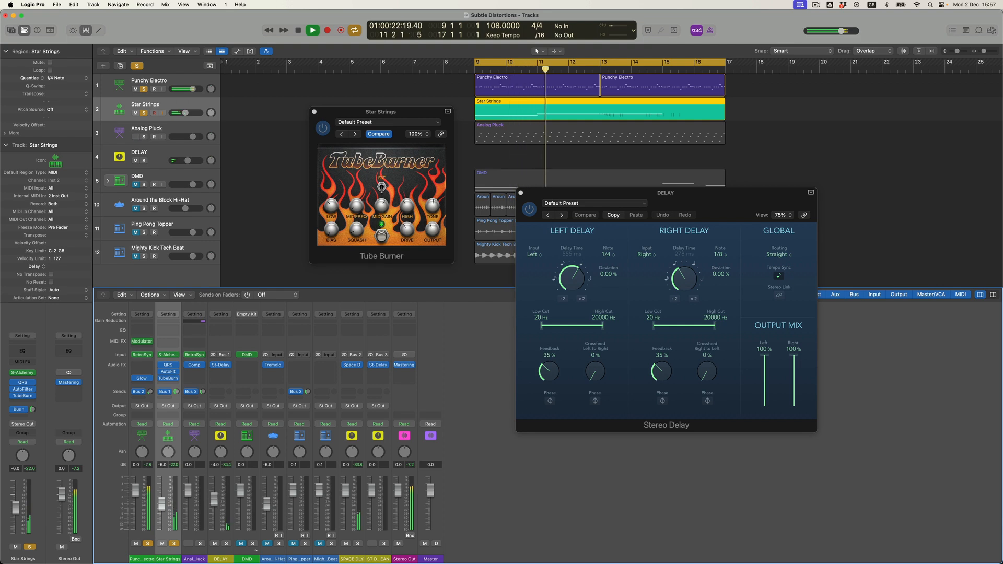
{"action": "left_click_drag", "start_coordinate": [216, 497], "coordinate": [217, 490]}
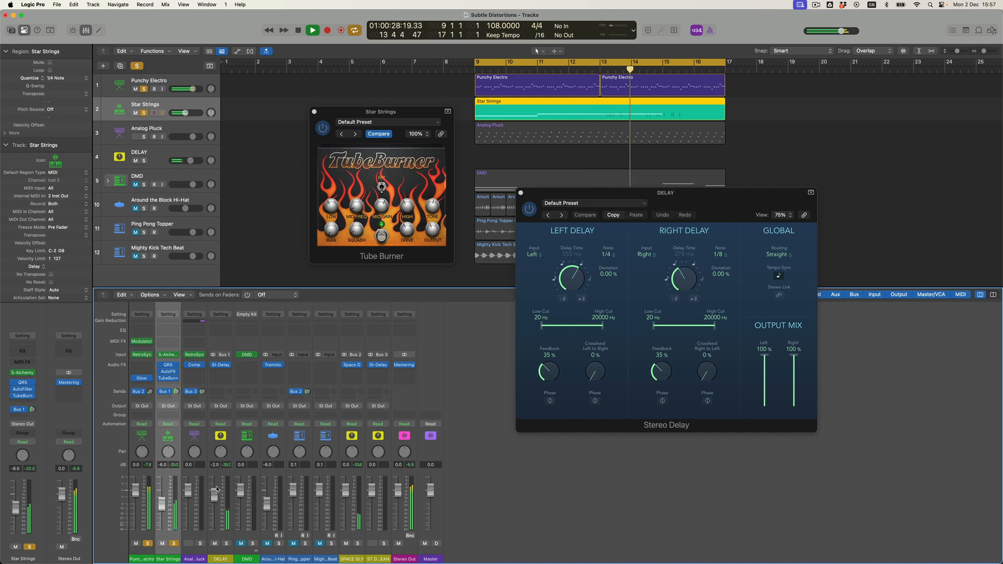
- Close the Tube Burner and Stereo Delay windows, stop playback and solo only the Analog Pluck track
{"action": "left_click", "coordinate": [314, 111]}
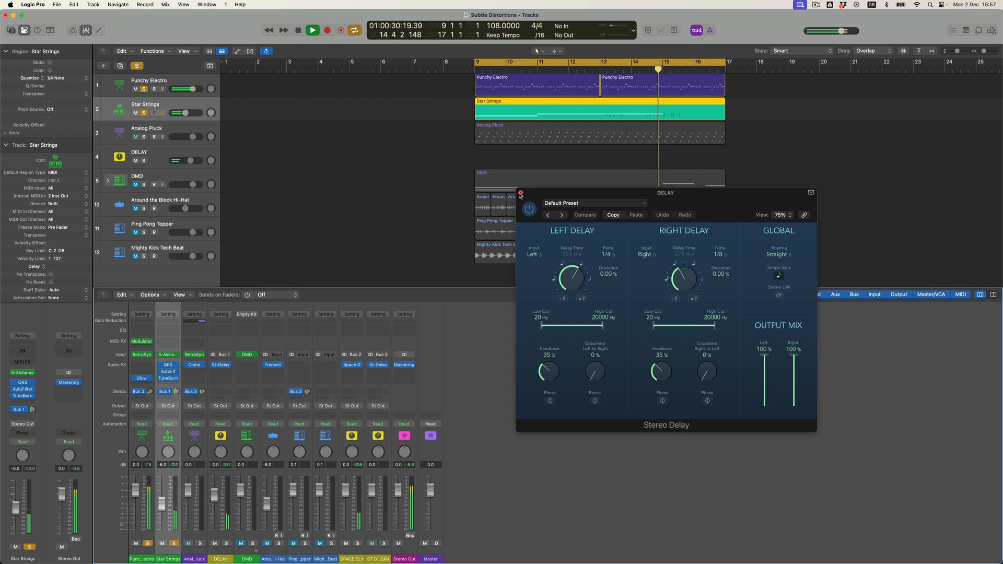
{"action": "left_click", "coordinate": [520, 193]}
{"action": "key", "text": "space"}
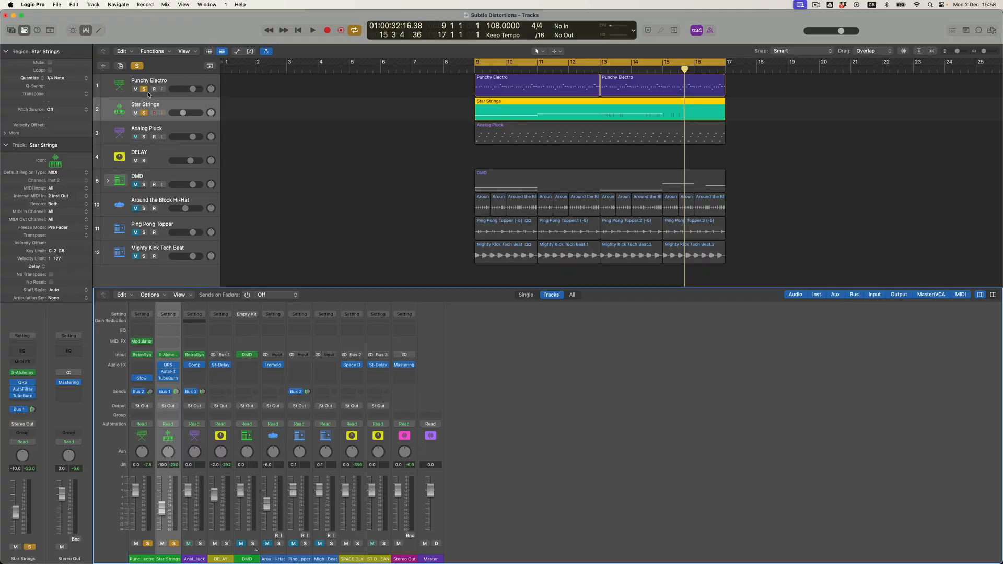
{"action": "left_click", "coordinate": [143, 89]}
{"action": "left_click", "coordinate": [144, 137], "text": "alt"}
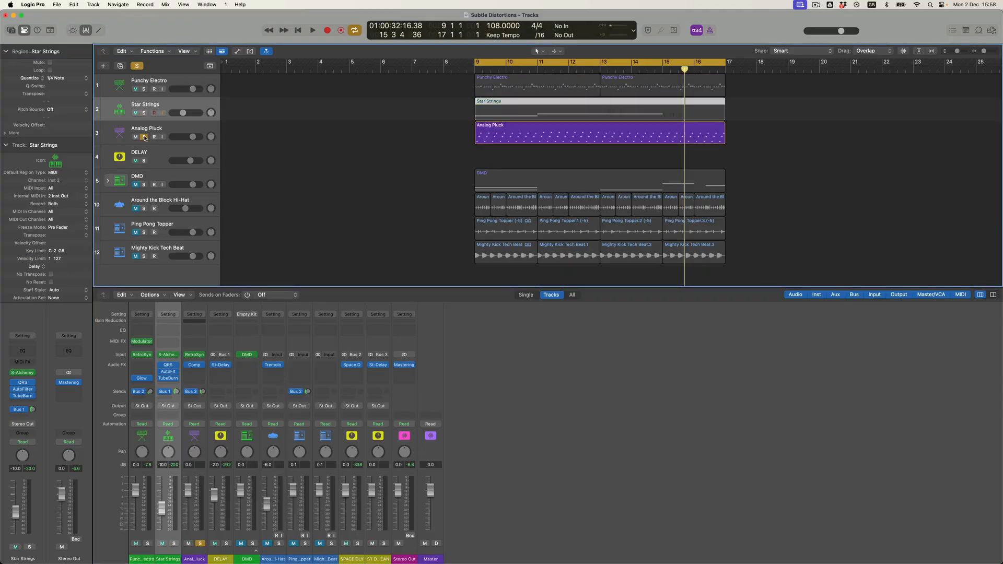
- Play the soloed Analog Pluck track, stop playback, and insert a stereo Clip Distortion after its Compressor
{"action": "key", "text": "space"}
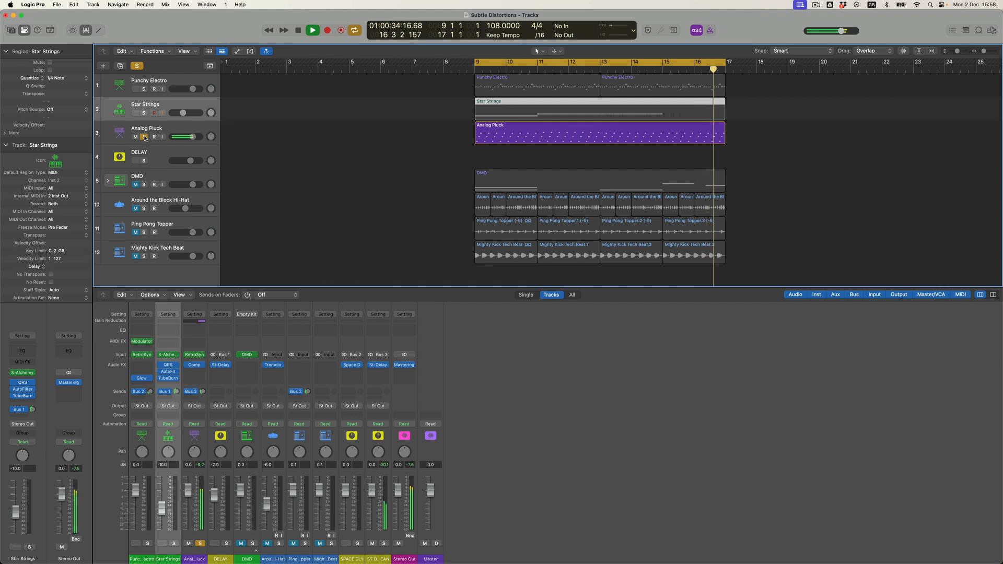
{"action": "key", "text": "space"}
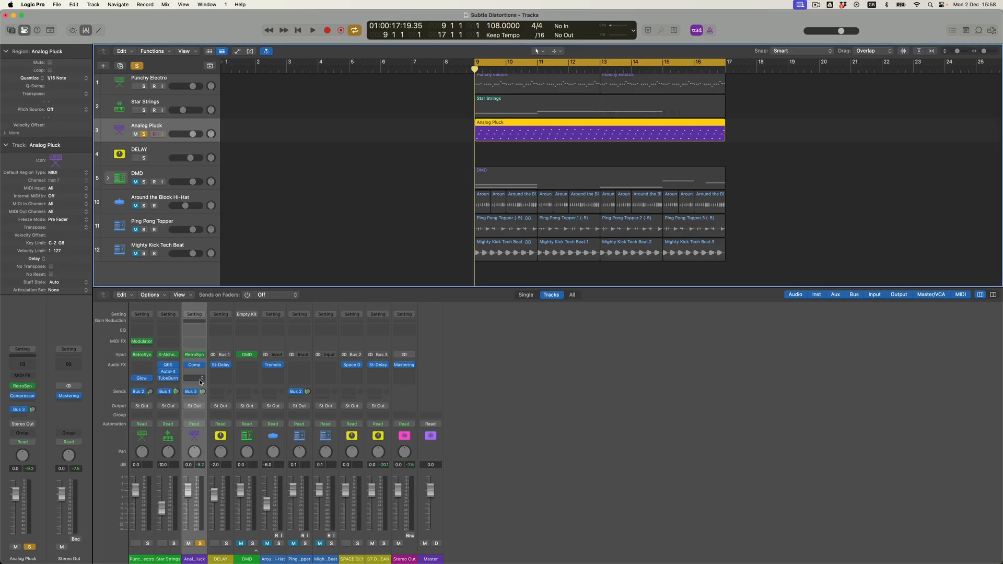
{"action": "left_click", "coordinate": [201, 382]}
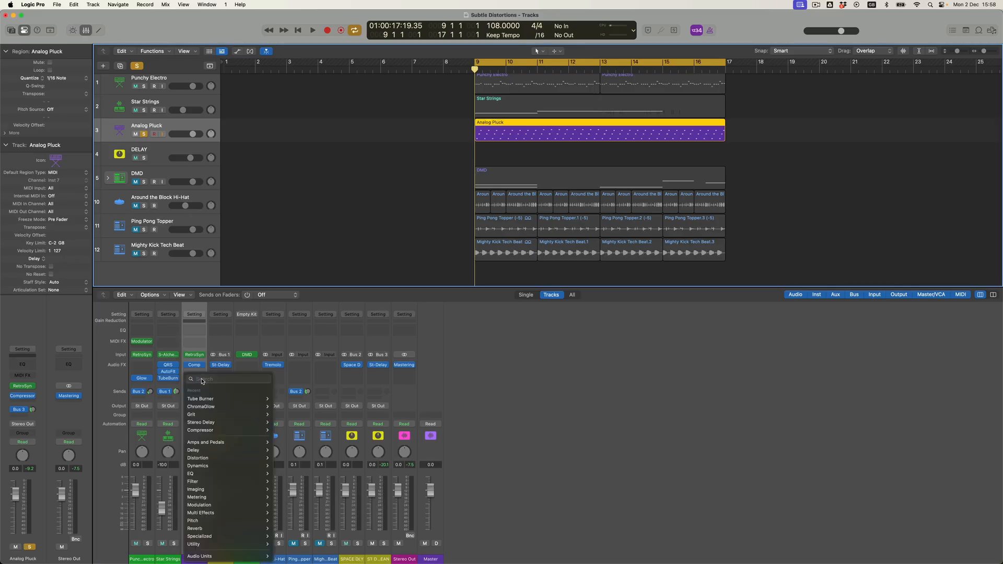
{"action": "mouse_move", "coordinate": [228, 459]}
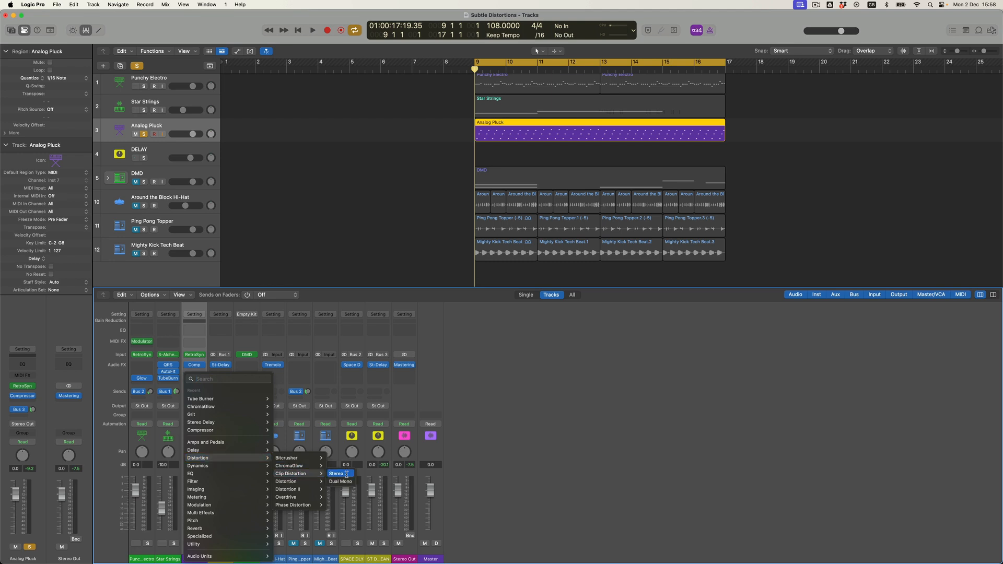
{"action": "left_click", "coordinate": [346, 476]}
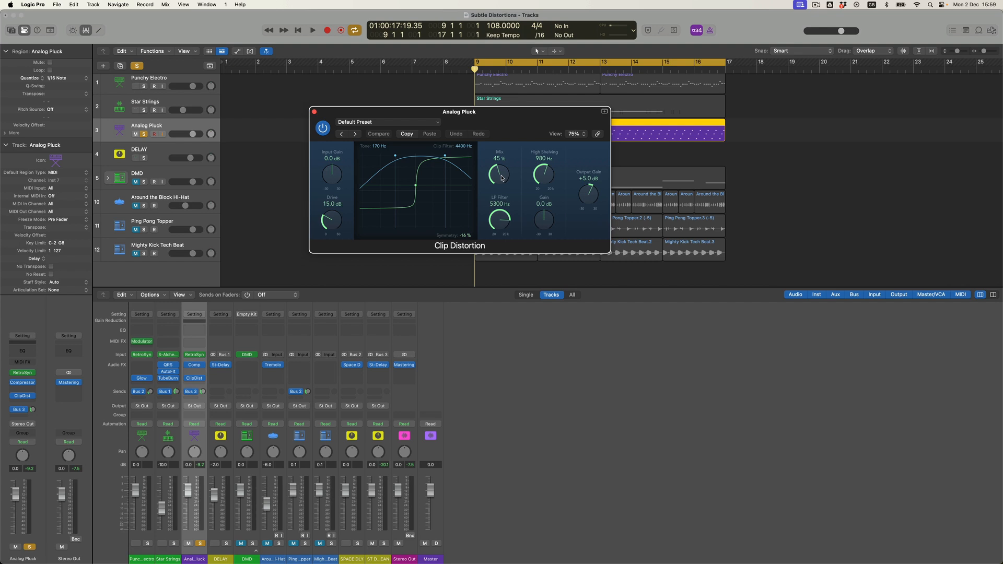
- During playback, set Clip Distortion's Drive to 21.0 dB, LP Filter to 6600 Hz, High Shelving to 2100 Hz and Gain to +8.0 dB
{"action": "key", "text": "space"}
{"action": "left_click_drag", "start_coordinate": [336, 219], "coordinate": [338, 204]}
{"action": "left_click_drag", "start_coordinate": [497, 217], "coordinate": [498, 211]}
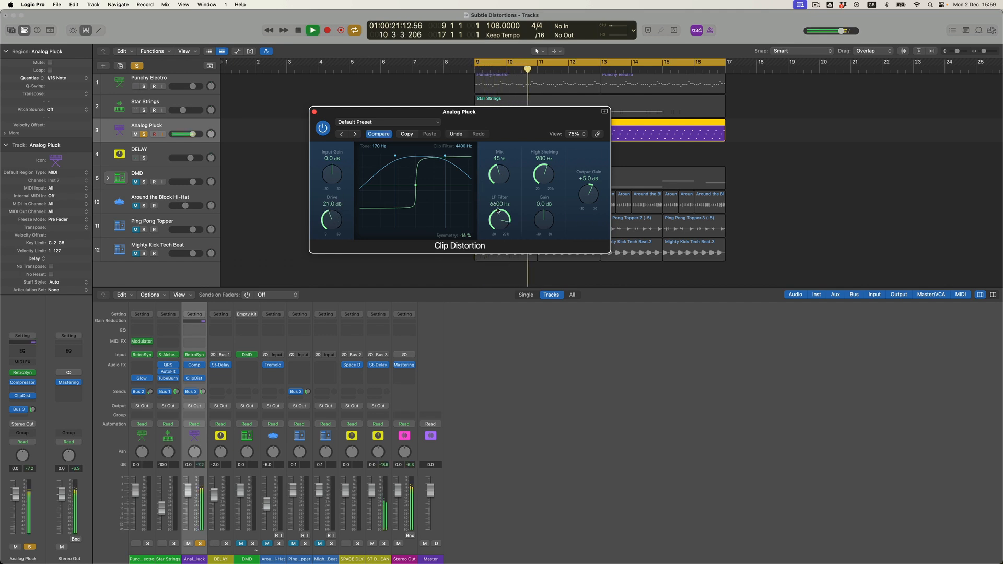
{"action": "left_click_drag", "start_coordinate": [544, 175], "coordinate": [552, 165]}
{"action": "left_click_drag", "start_coordinate": [547, 214], "coordinate": [548, 201]}
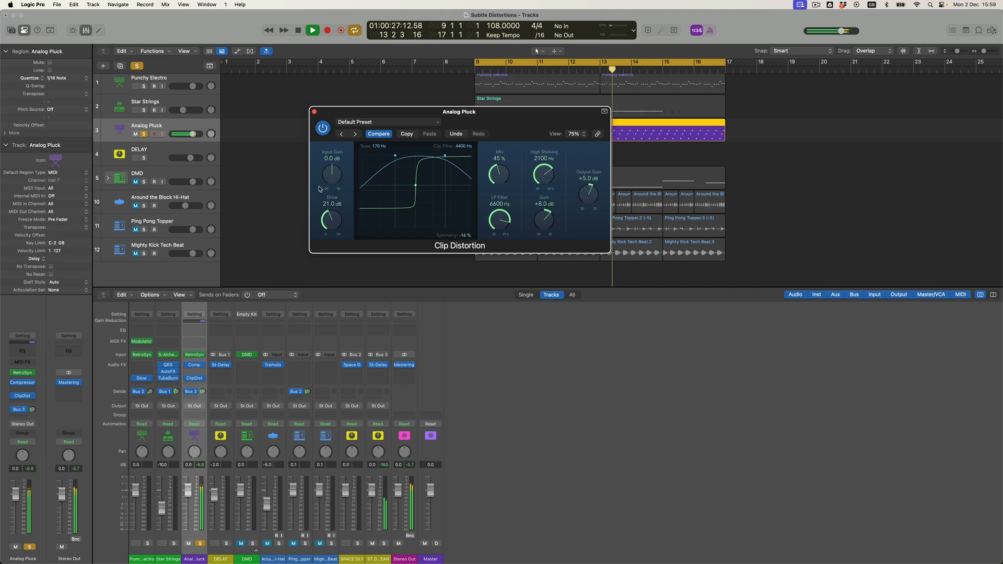
- Set Input Gain to +5.0 dB, Drive to 25.5 dB, Mix to 14%, LP Filter to 20000 Hz, High Shelving to 4200 Hz and Gain to +14.0 dB
{"action": "left_click_drag", "start_coordinate": [332, 175], "coordinate": [341, 168]}
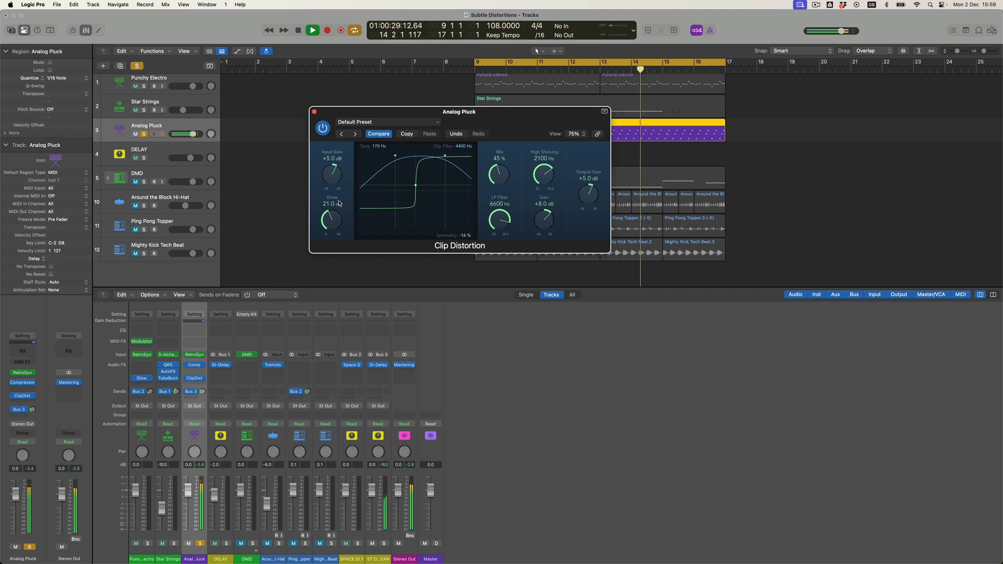
{"action": "left_click_drag", "start_coordinate": [494, 180], "coordinate": [492, 194]}
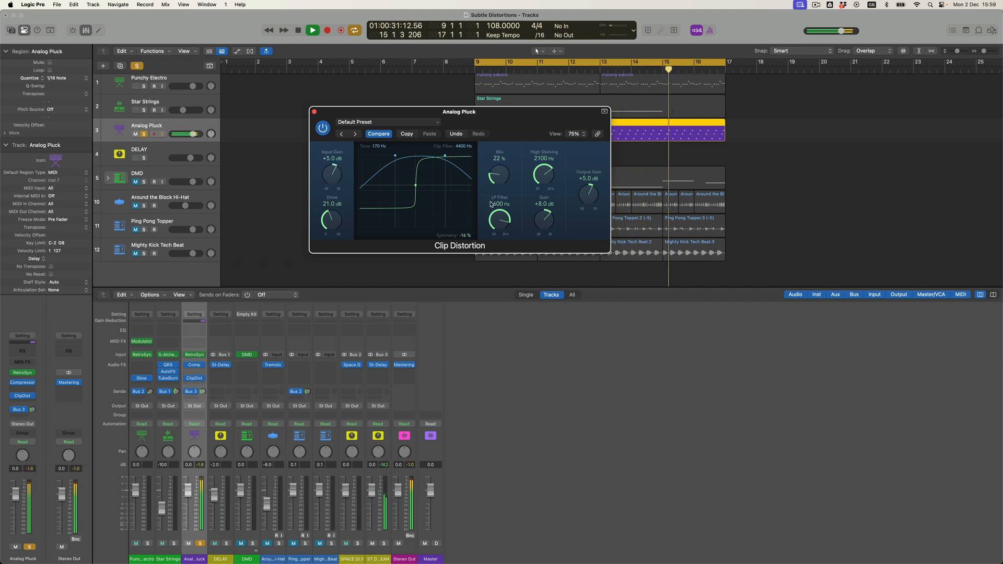
{"action": "left_click_drag", "start_coordinate": [332, 219], "coordinate": [337, 210]}
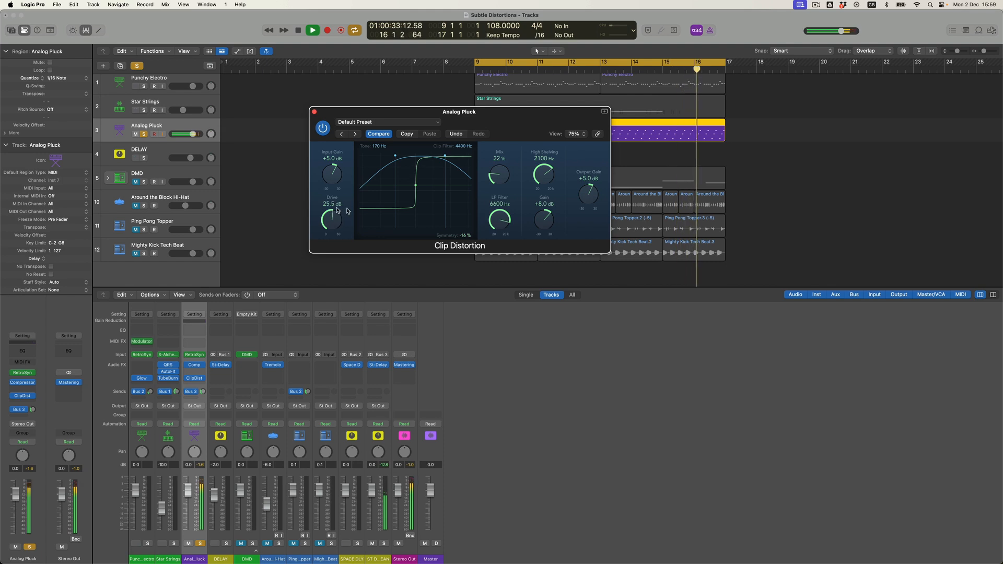
{"action": "left_click_drag", "start_coordinate": [505, 172], "coordinate": [546, 163]}
{"action": "left_click_drag", "start_coordinate": [546, 220], "coordinate": [541, 215]}
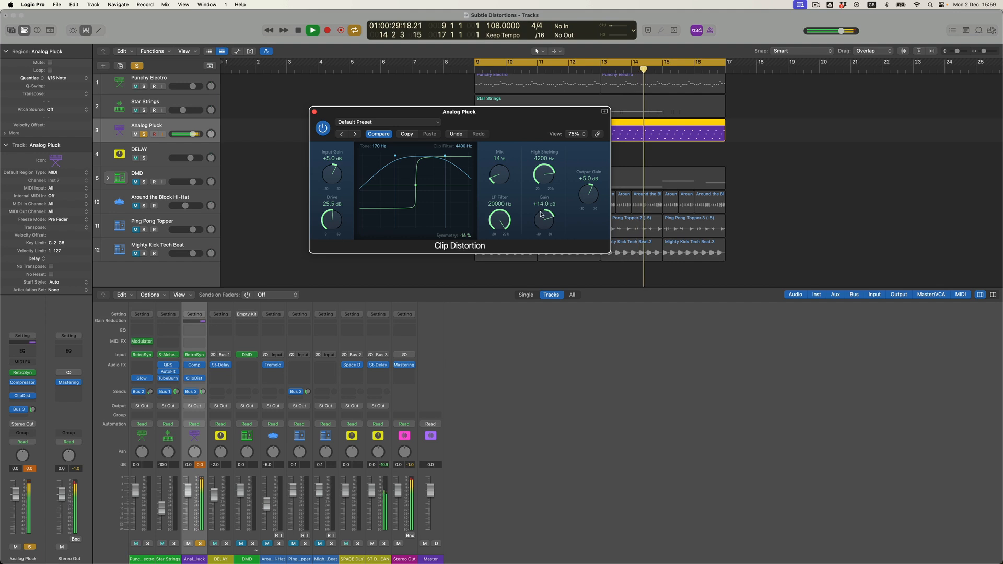
- Set Clip Distortion's Input Gain to +7.5 dB, Drive to 21.5 dB and Mix to 12%, and reset Output Gain to 0.0 dB
{"action": "left_click_drag", "start_coordinate": [333, 181], "coordinate": [335, 174]}
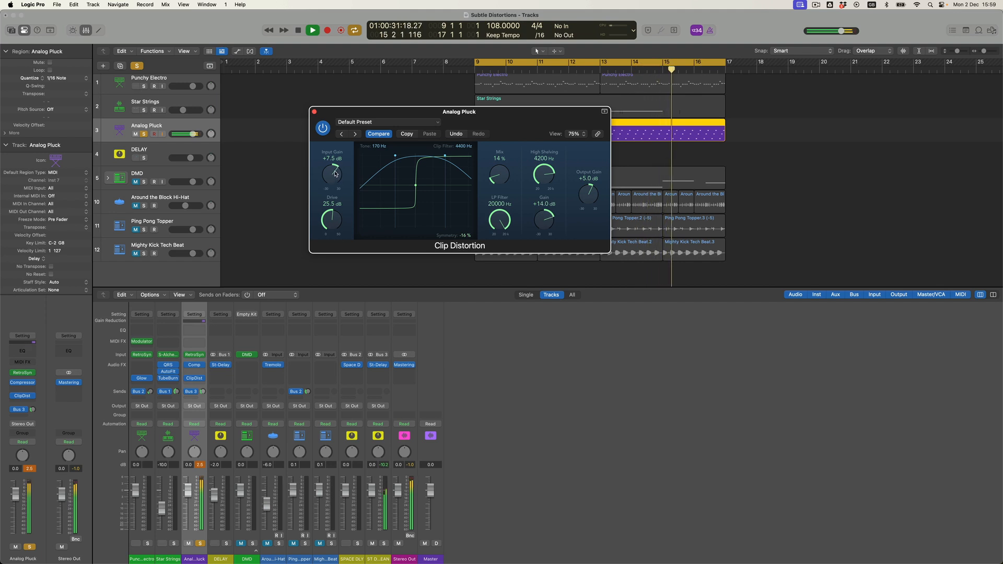
{"action": "left_click_drag", "start_coordinate": [336, 221], "coordinate": [337, 233]}
{"action": "left_click_drag", "start_coordinate": [498, 178], "coordinate": [497, 180]}
{"action": "left_click", "coordinate": [672, 204]}
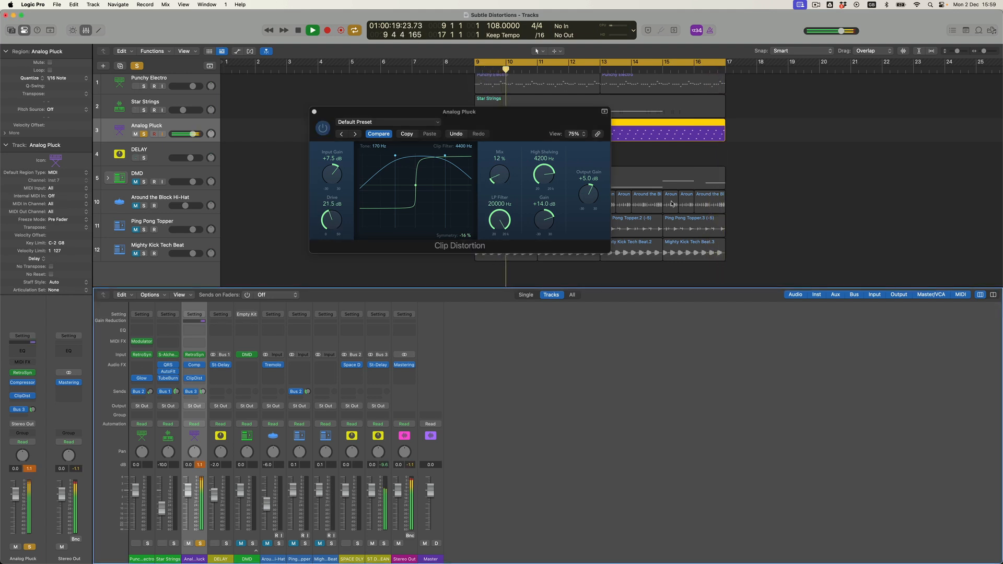
{"action": "left_click", "coordinate": [592, 204]}
{"action": "left_click", "coordinate": [591, 203], "text": "alt"}
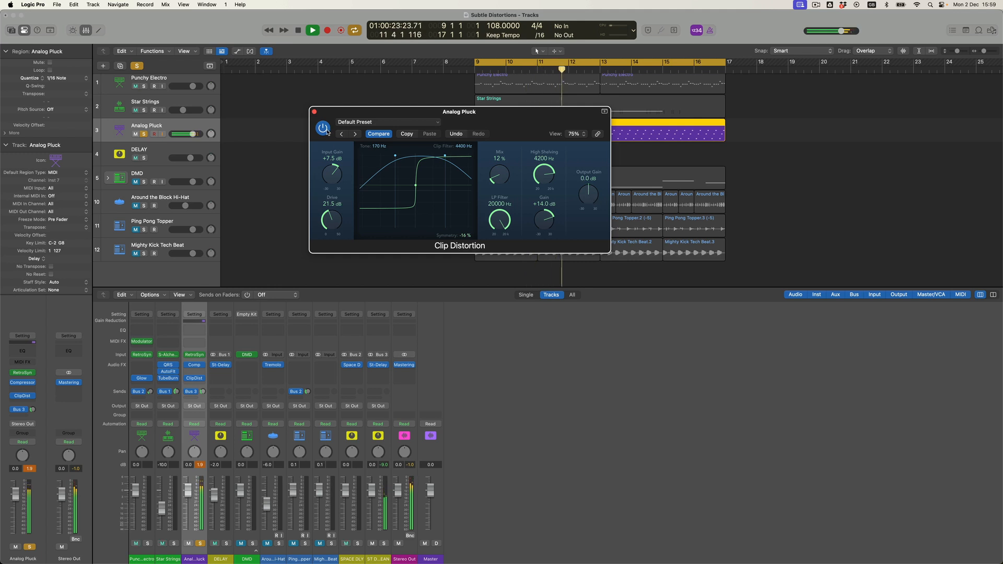
- Compare Clip Distortion bypassed and engaged, lower its Output Gain to -4.0 dB and Mix to 8%, and stop playback
{"action": "left_click", "coordinate": [328, 130]}
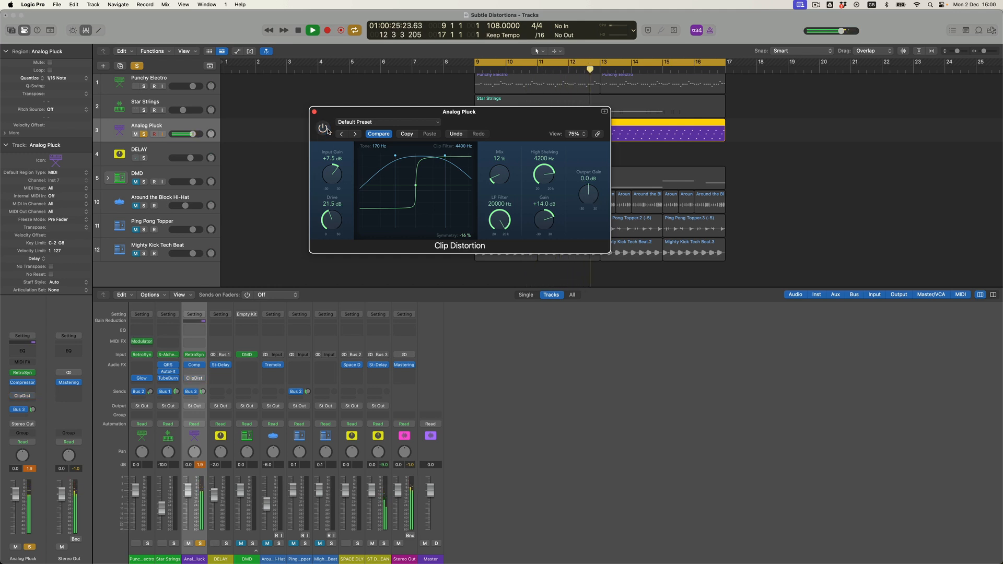
{"action": "left_click", "coordinate": [323, 128]}
{"action": "left_click_drag", "start_coordinate": [586, 191], "coordinate": [585, 196]}
{"action": "mouse_move", "coordinate": [499, 175]}
{"action": "left_mouse_down"}
{"action": "mouse_move", "coordinate": [505, 135]}
{"action": "mouse_move", "coordinate": [505, 179]}
{"action": "left_mouse_up"}
{"action": "key", "text": "space"}
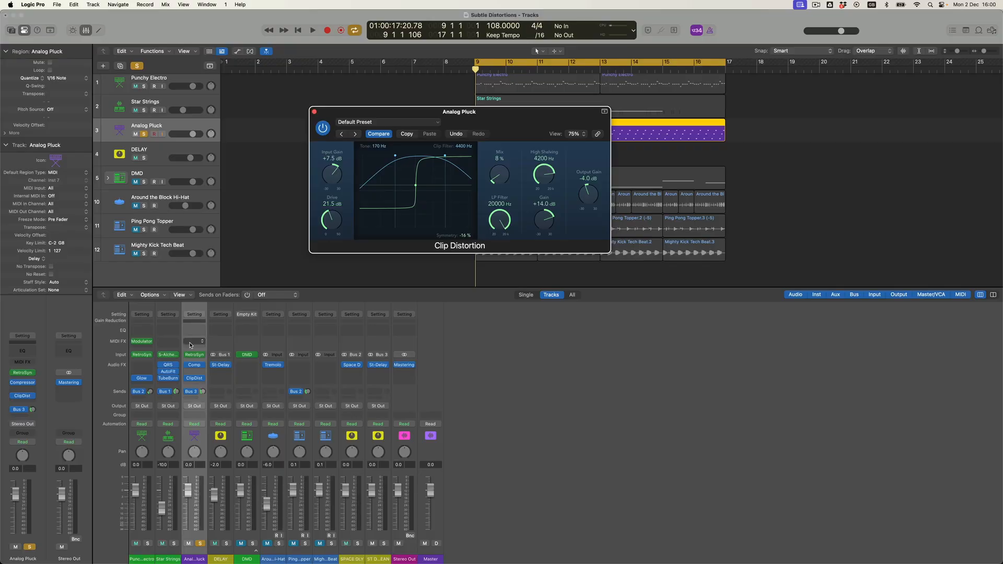
- Add a Modulator MIDI effect to Analog Pluck and assign its LFO to Clip Distortion's Mix using Learn Parameter
{"action": "left_click", "coordinate": [204, 342]}
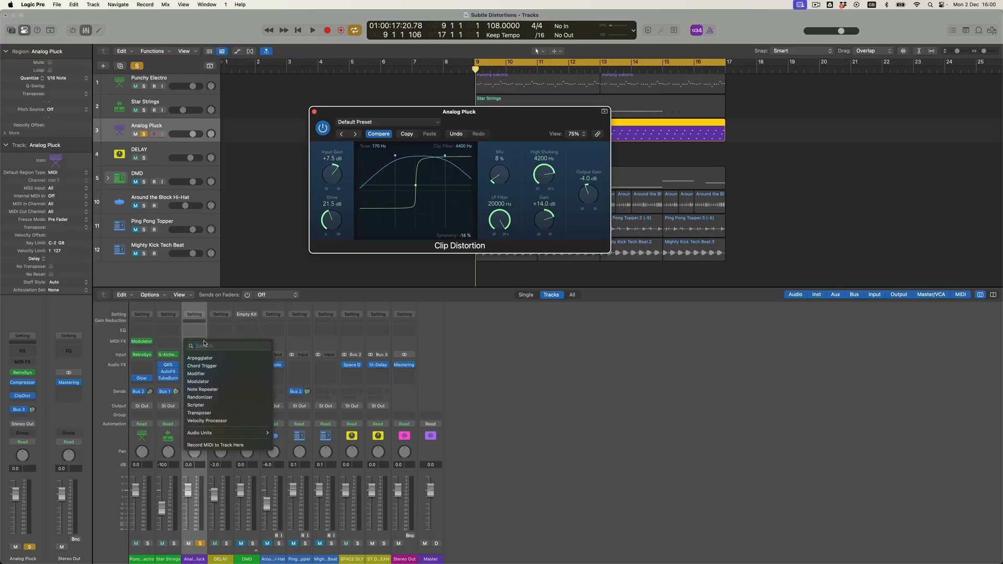
{"action": "left_click", "coordinate": [212, 382]}
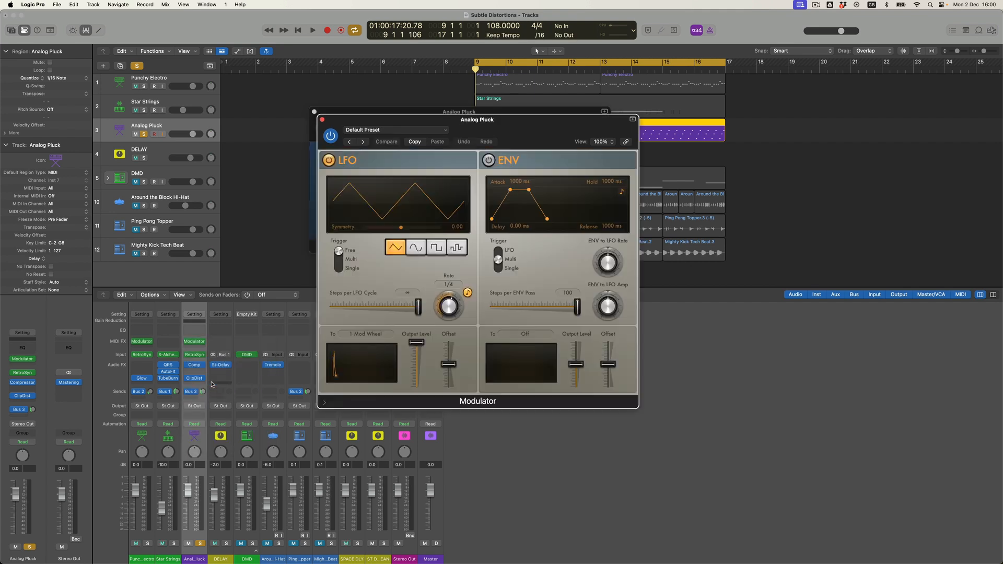
{"action": "left_click_drag", "start_coordinate": [361, 121], "coordinate": [554, 261]}
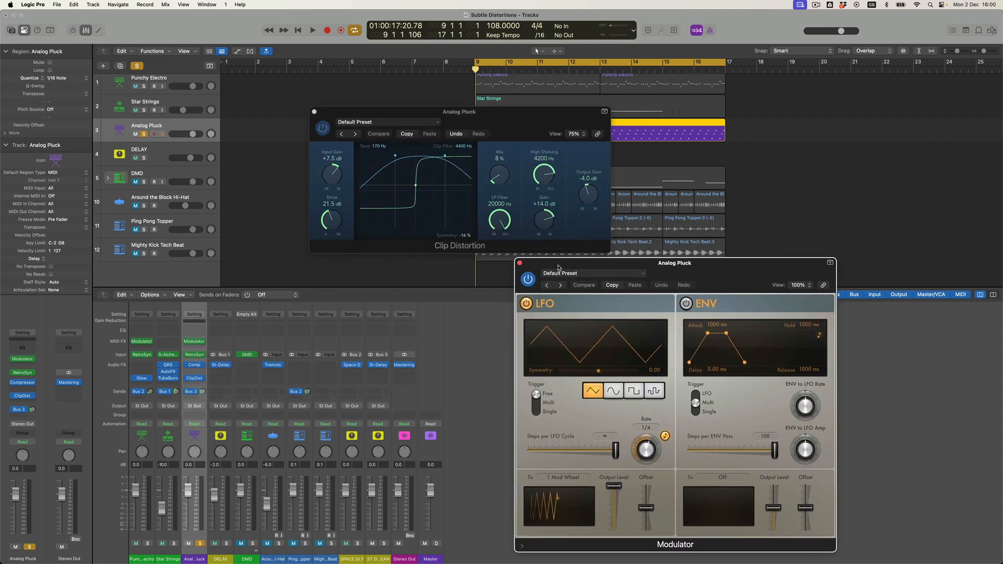
{"action": "left_click", "coordinate": [574, 476]}
{"action": "left_click", "coordinate": [577, 401]}
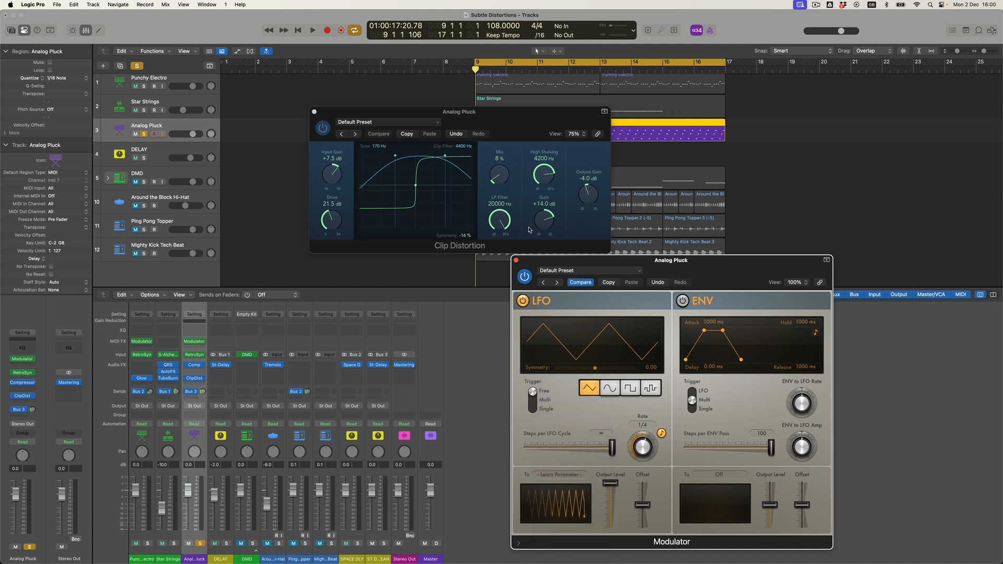
{"action": "left_click_drag", "start_coordinate": [506, 179], "coordinate": [504, 173]}
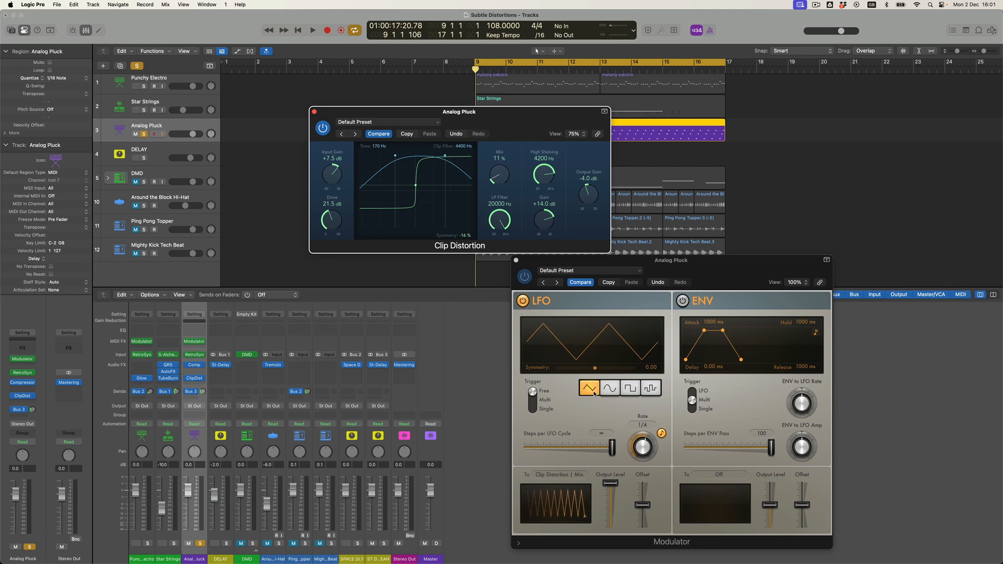
- Give the LFO a random waveform at rate 1/8 with 0.31 smoothing, adjust its Output Level and Offset, and close both plug-in windows
{"action": "left_click", "coordinate": [654, 391]}
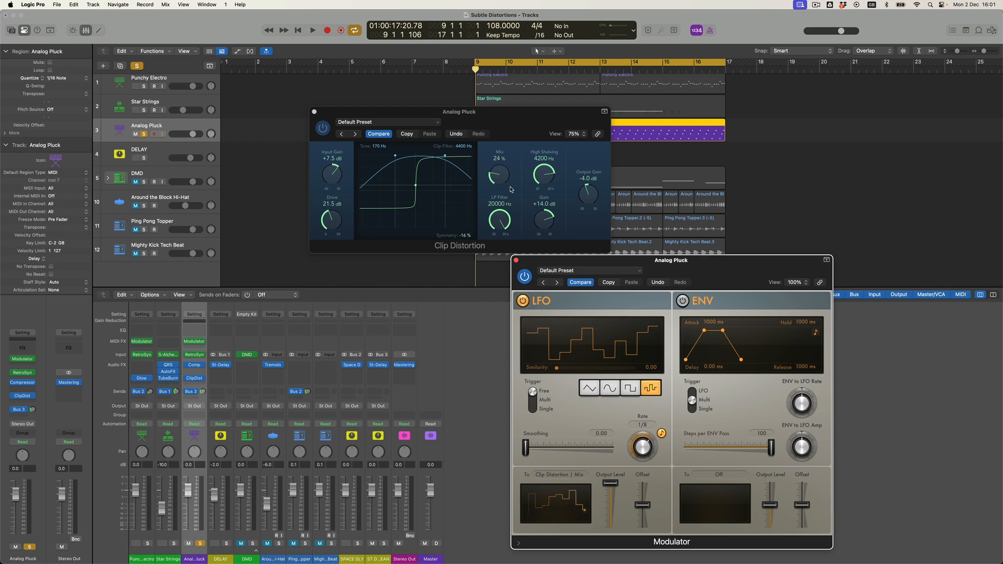
{"action": "left_click_drag", "start_coordinate": [527, 450], "coordinate": [541, 450]}
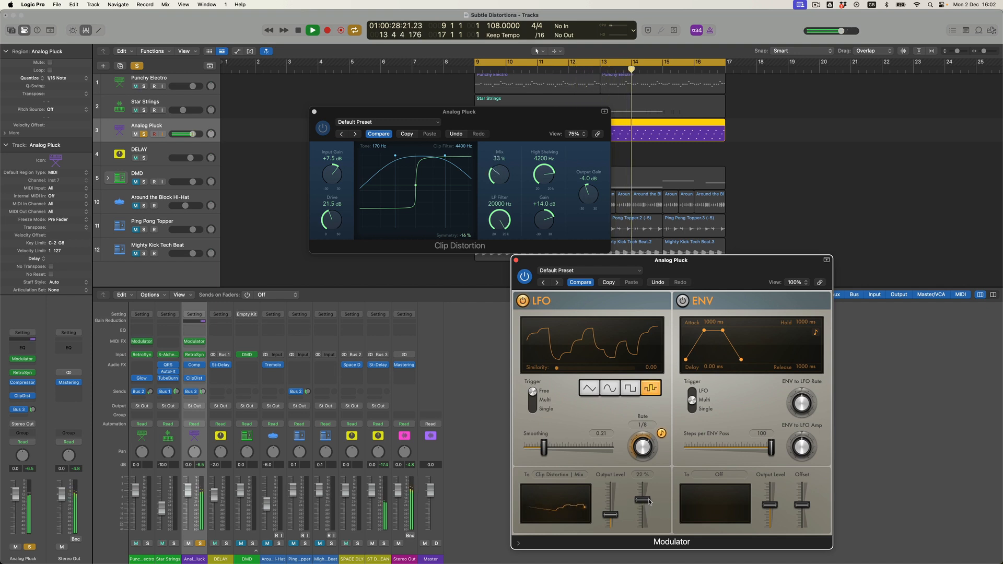
{"action": "mouse_move", "coordinate": [649, 501]}
{"action": "left_mouse_down"}
{"action": "mouse_move", "coordinate": [617, 518]}
{"action": "mouse_move", "coordinate": [649, 504]}
{"action": "left_mouse_up"}
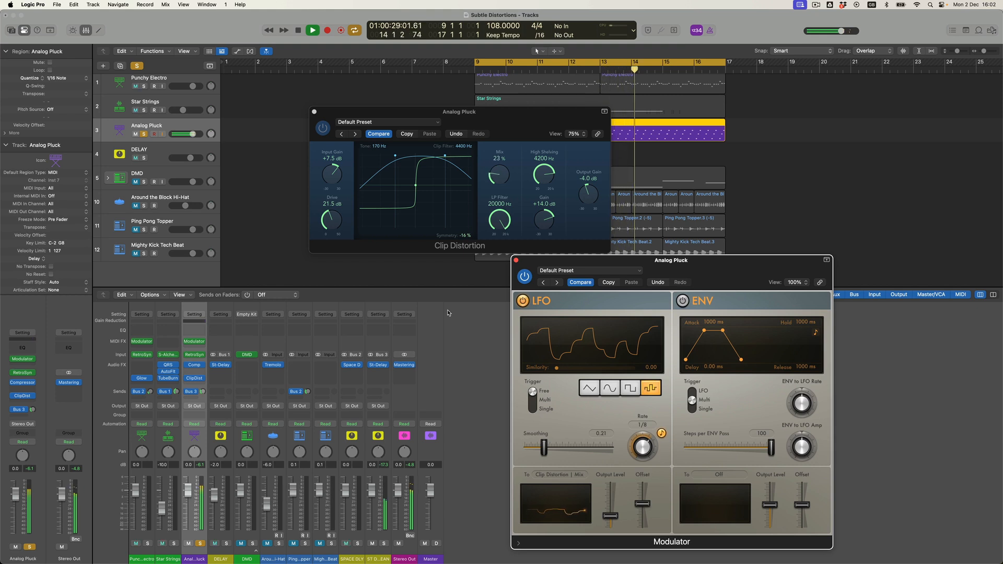
{"action": "left_click", "coordinate": [314, 112]}
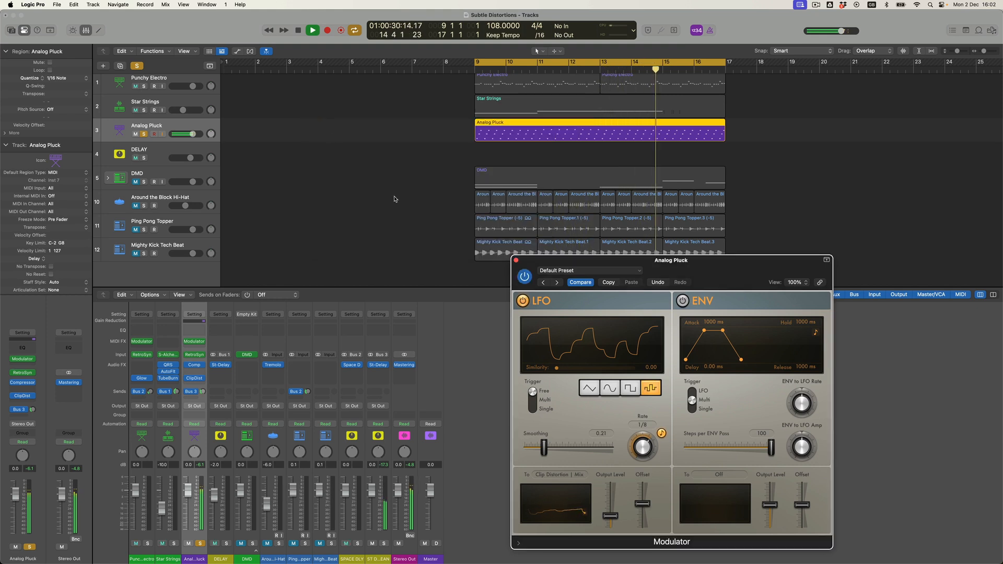
{"action": "left_click", "coordinate": [515, 260]}
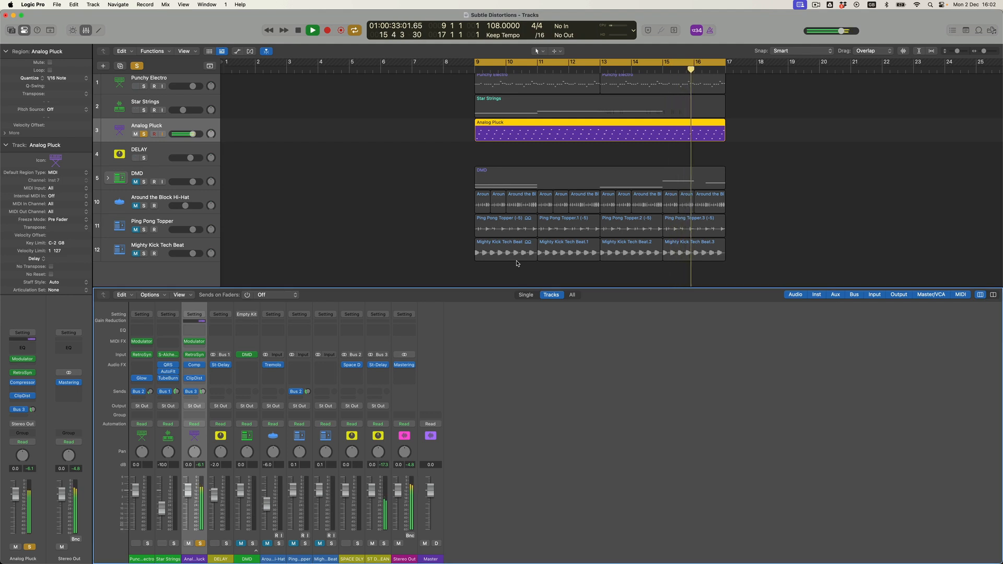
{"action": "key", "text": "space"}
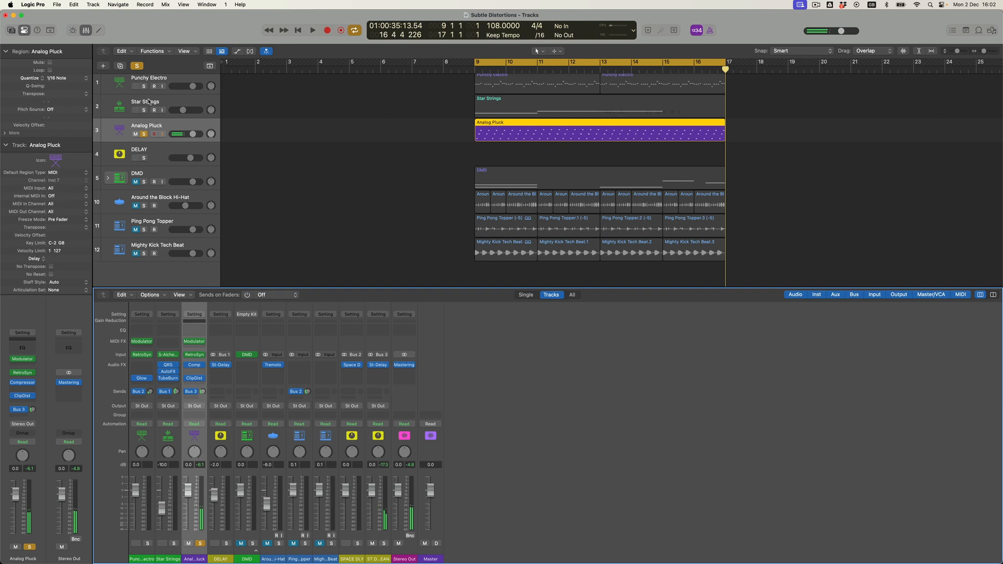
- Solo Punchy Electro and Star Strings alongside Analog Pluck, and compare playback with ChromaGlow, Tube Burner and Clip Distortion bypassed and engaged
{"action": "left_click_drag", "start_coordinate": [145, 87], "coordinate": [145, 111]}
{"action": "key", "text": "Return"}
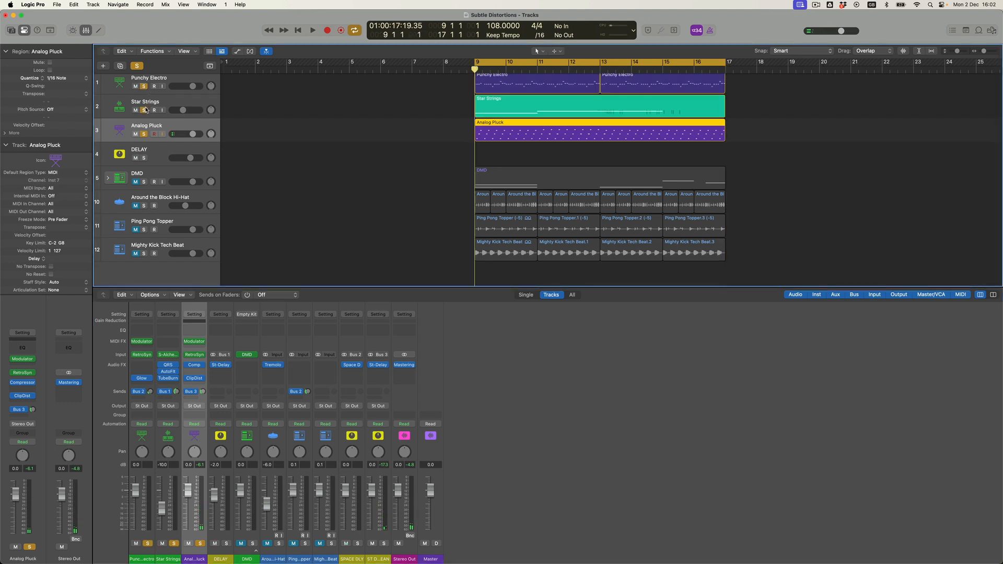
{"action": "left_click_drag", "start_coordinate": [134, 379], "coordinate": [184, 378]}
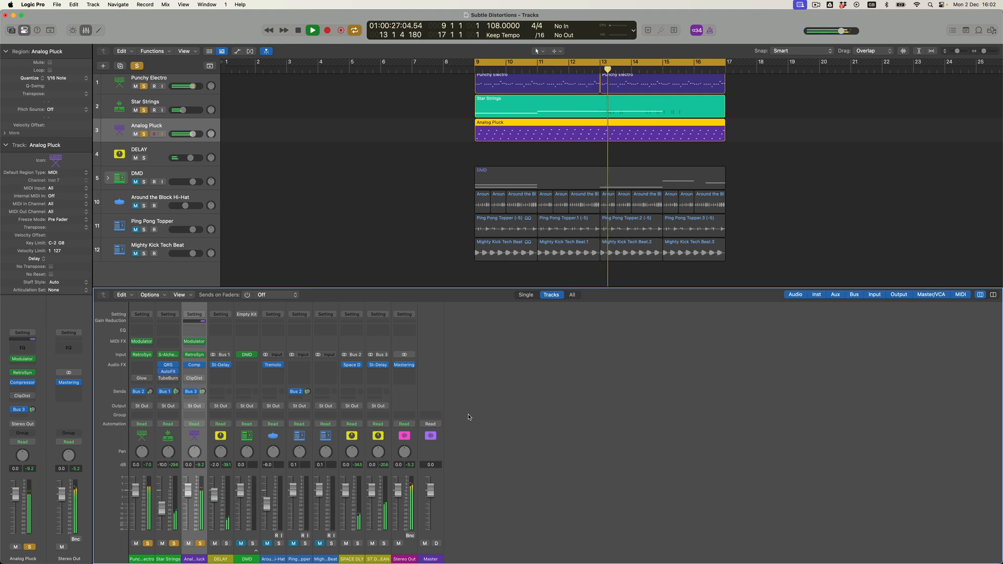
{"action": "mouse_move", "coordinate": [135, 382]}
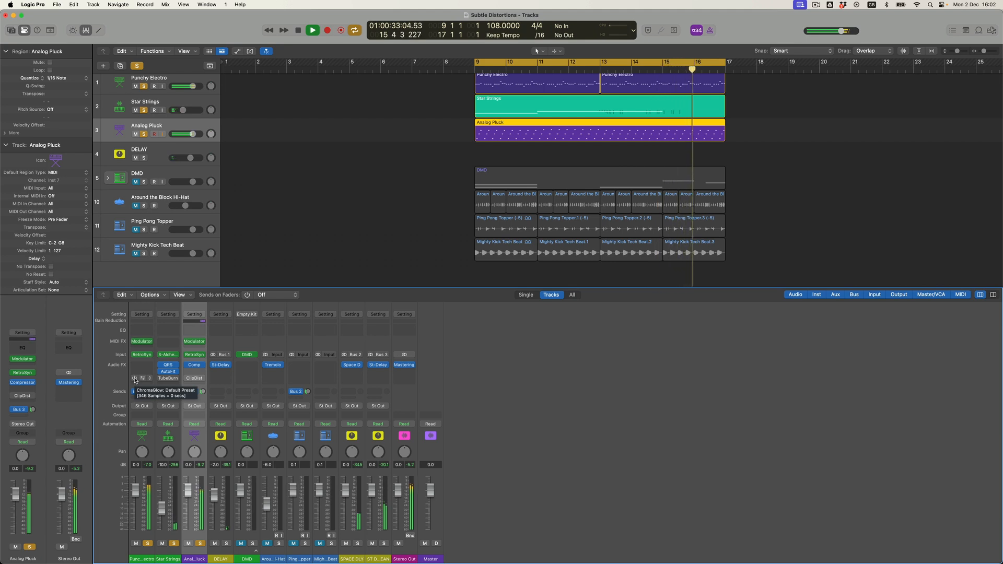
{"action": "left_click_drag", "start_coordinate": [135, 379], "coordinate": [189, 380]}
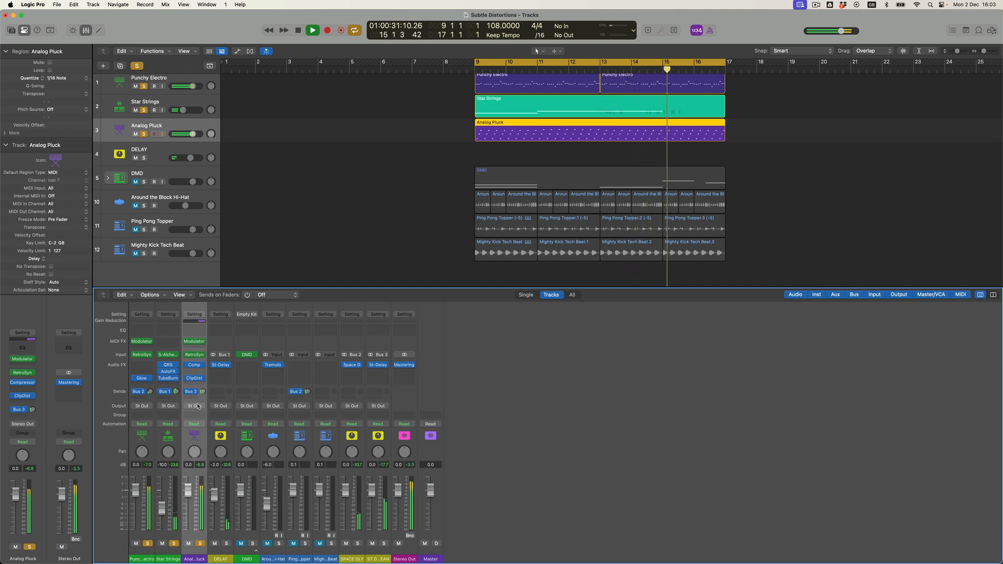
- Send Analog Pluck to Bus 1 (DELAY) at about -14.5 dB, lower the track's level to -3.0 dB, and stop playback
{"action": "left_click", "coordinate": [198, 398]}
{"action": "mouse_move", "coordinate": [235, 467]}
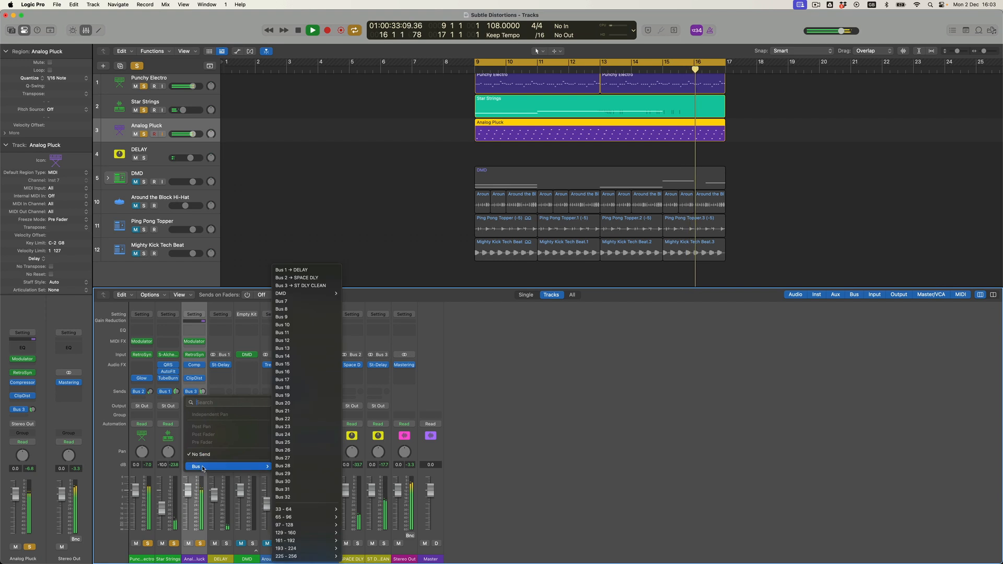
{"action": "left_click", "coordinate": [301, 271]}
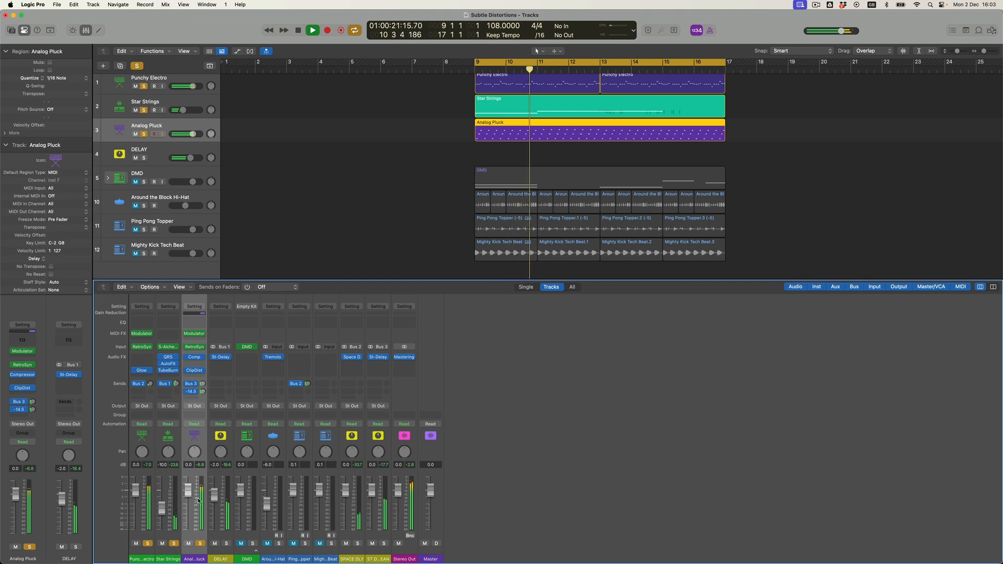
{"action": "left_click_drag", "start_coordinate": [188, 491], "coordinate": [189, 498]}
{"action": "key", "text": "space"}
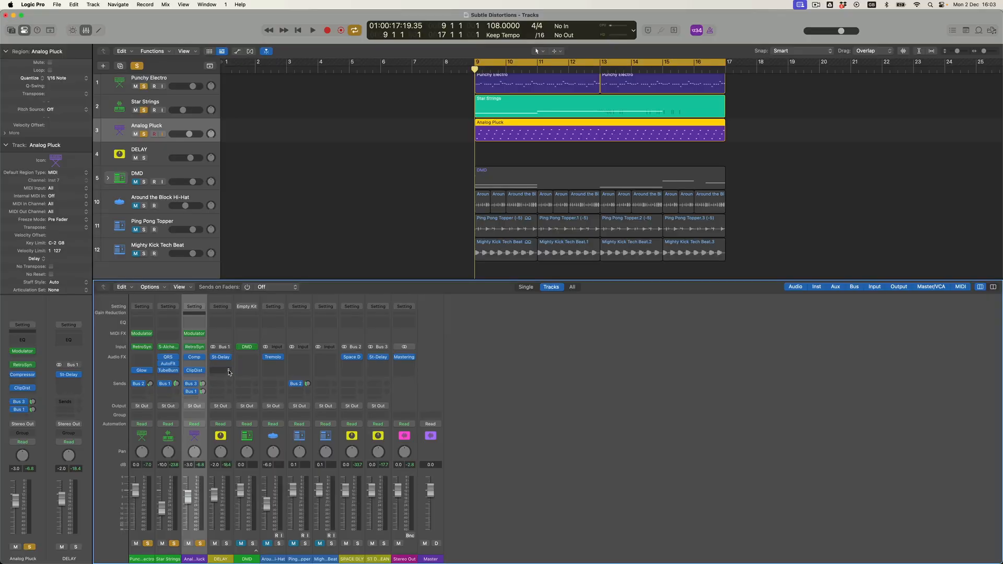
- Insert the Grit distortion stompbox on the DELAY channel after its Stereo Delay
{"action": "left_click", "coordinate": [228, 371]}
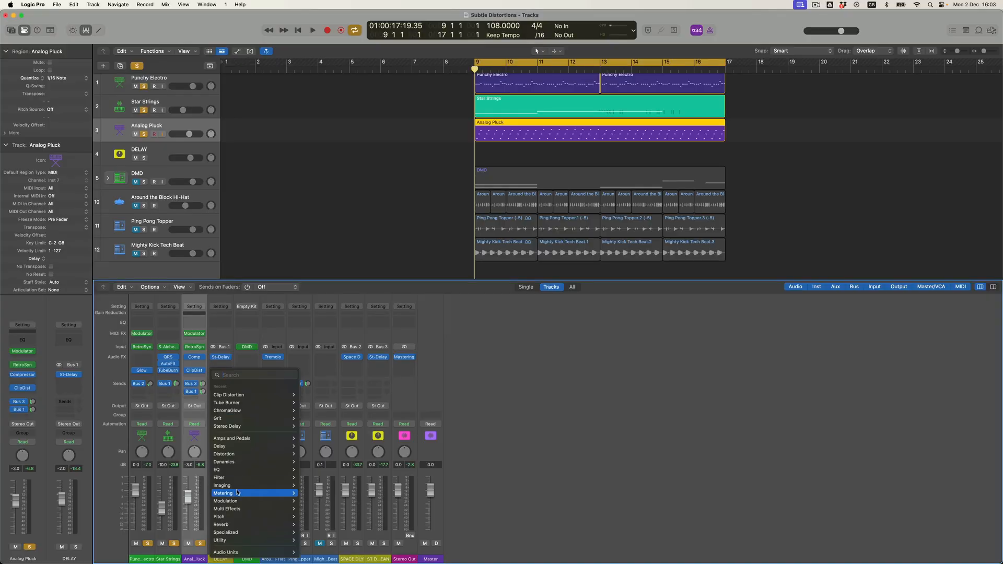
{"action": "mouse_move", "coordinate": [235, 442]}
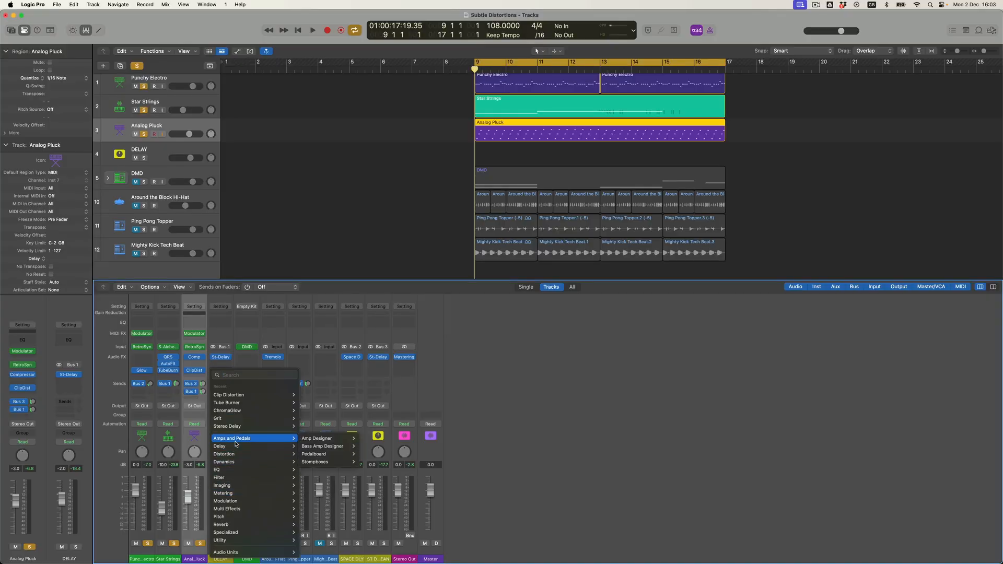
{"action": "mouse_move", "coordinate": [320, 455]}
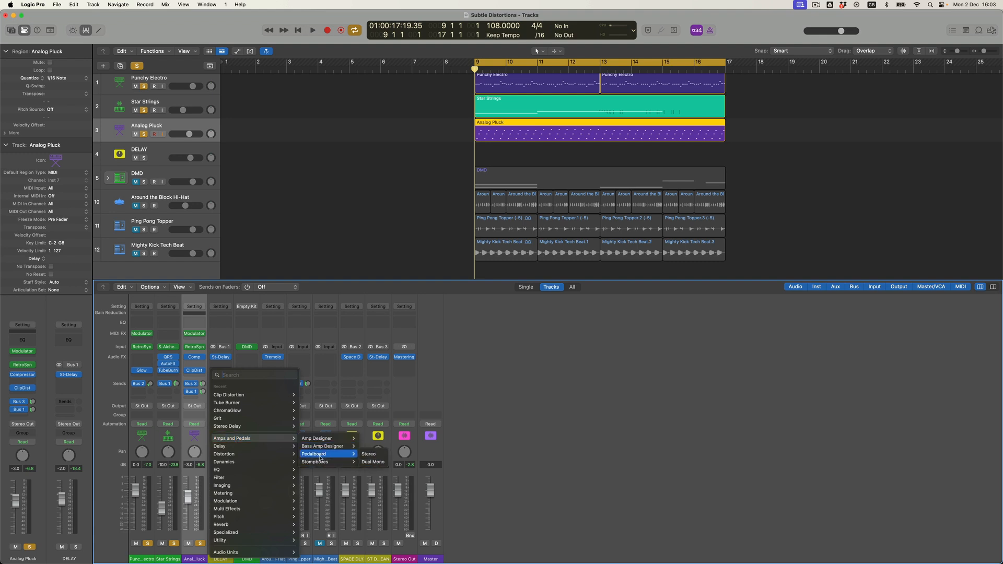
{"action": "mouse_move", "coordinate": [380, 471]}
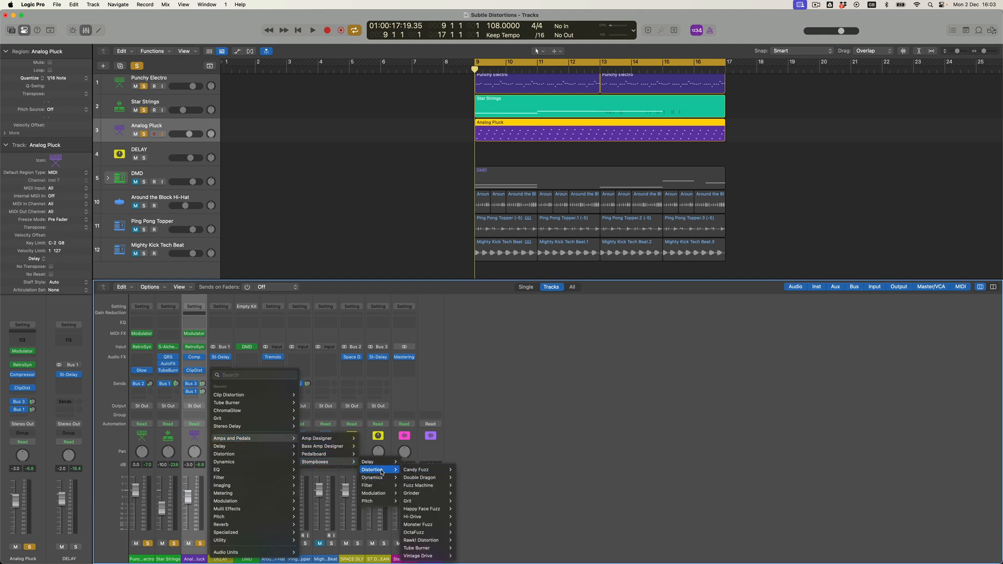
{"action": "left_click", "coordinate": [424, 503]}
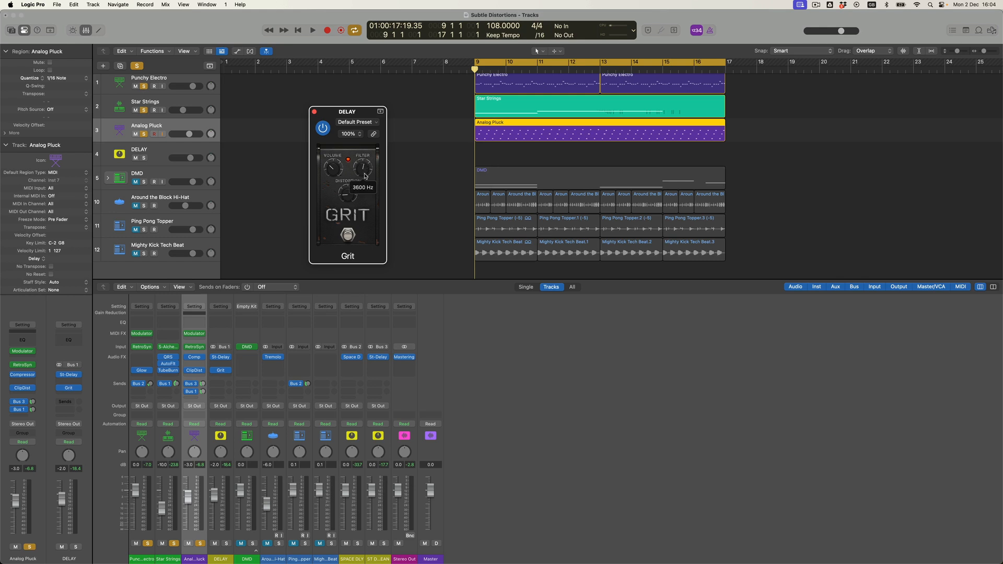
- Start playback, adjust Grit's Distortion and Filter by ear, and lower the DELAY channel's level to -12.0 dB
{"action": "key", "text": "space"}
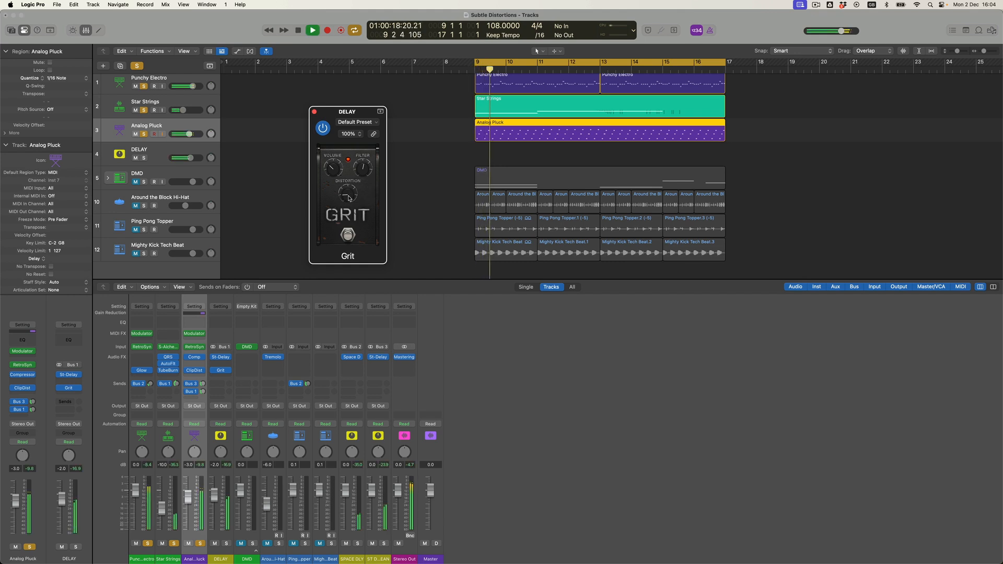
{"action": "left_click_drag", "start_coordinate": [349, 192], "coordinate": [364, 175]}
{"action": "mouse_move", "coordinate": [364, 165]}
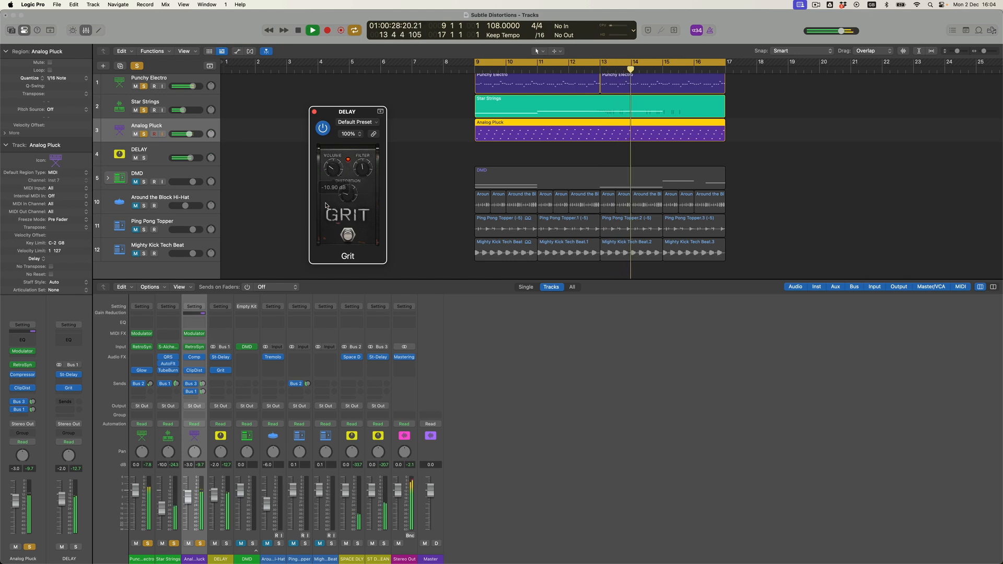
{"action": "left_click_drag", "start_coordinate": [214, 495], "coordinate": [214, 507]}
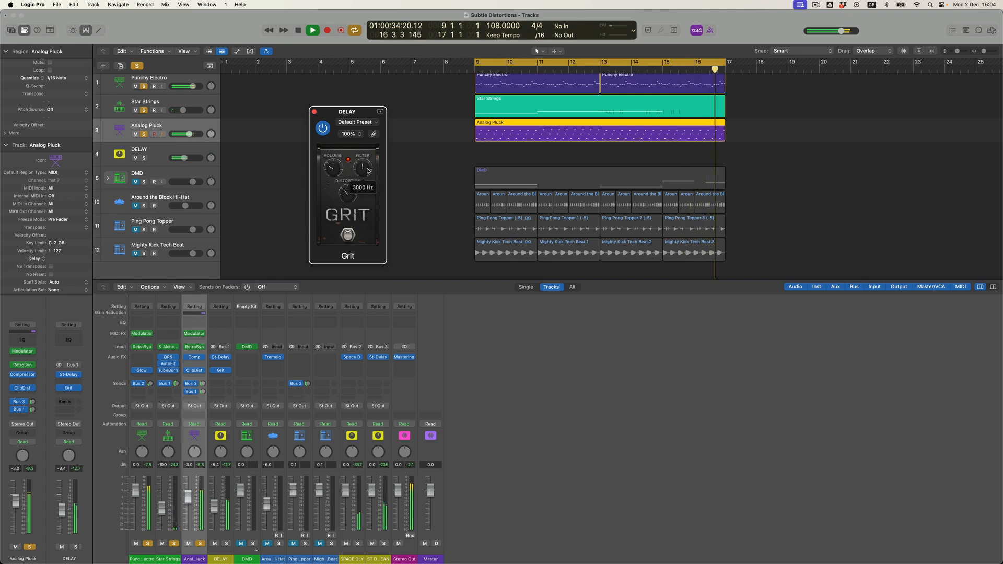
{"action": "mouse_move", "coordinate": [364, 168]}
{"action": "left_mouse_down"}
{"action": "mouse_move", "coordinate": [361, 182]}
{"action": "mouse_move", "coordinate": [361, 147]}
{"action": "mouse_move", "coordinate": [360, 176]}
{"action": "left_mouse_up"}
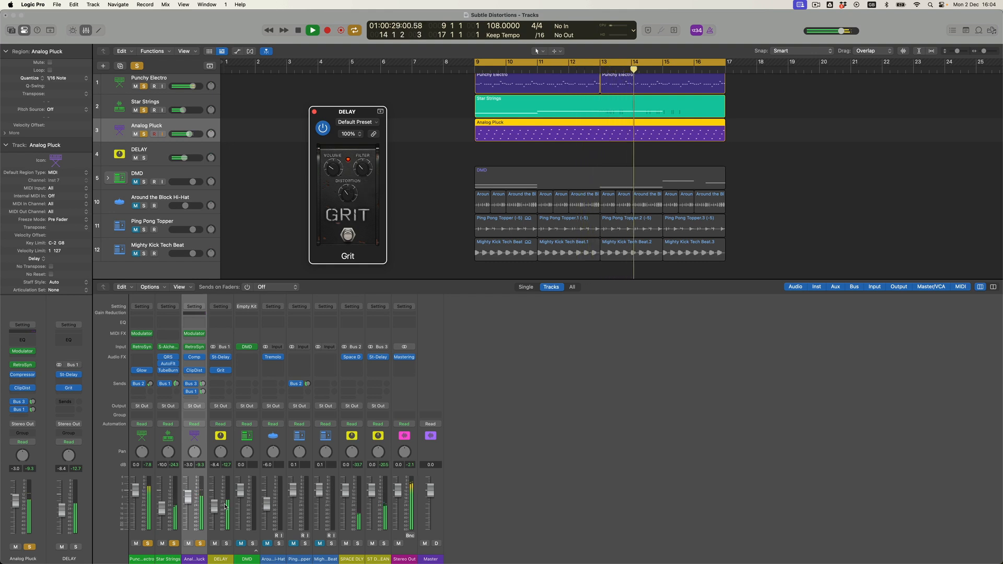
{"action": "left_click_drag", "start_coordinate": [217, 508], "coordinate": [214, 510]}
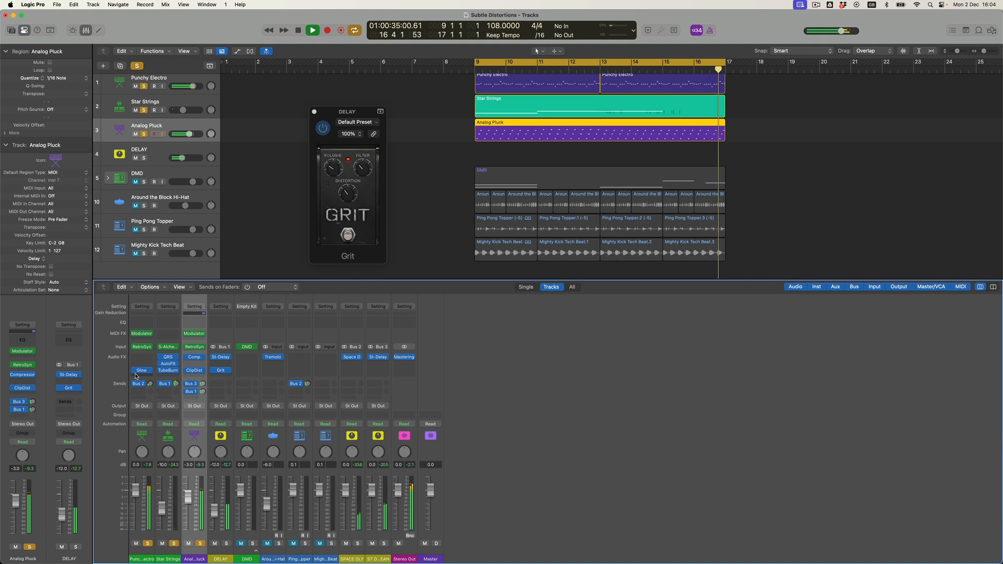
- Compare playback with ChromaGlow, Tube Burner, Clip Distortion and Grit bypassed and engaged, then stop and close the Grit window
{"action": "left_click_drag", "start_coordinate": [135, 370], "coordinate": [217, 373]}
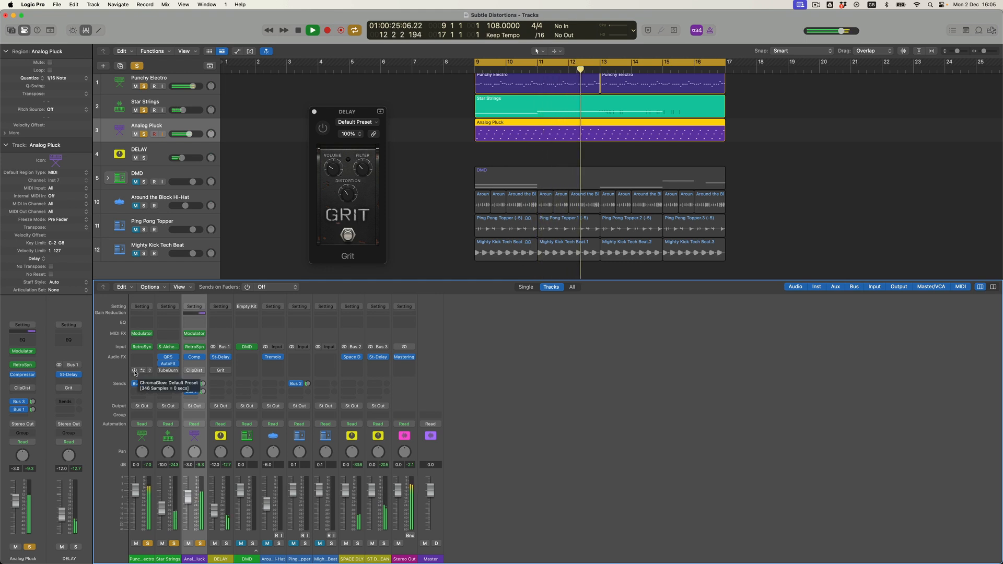
{"action": "left_click_drag", "start_coordinate": [134, 371], "coordinate": [229, 371]}
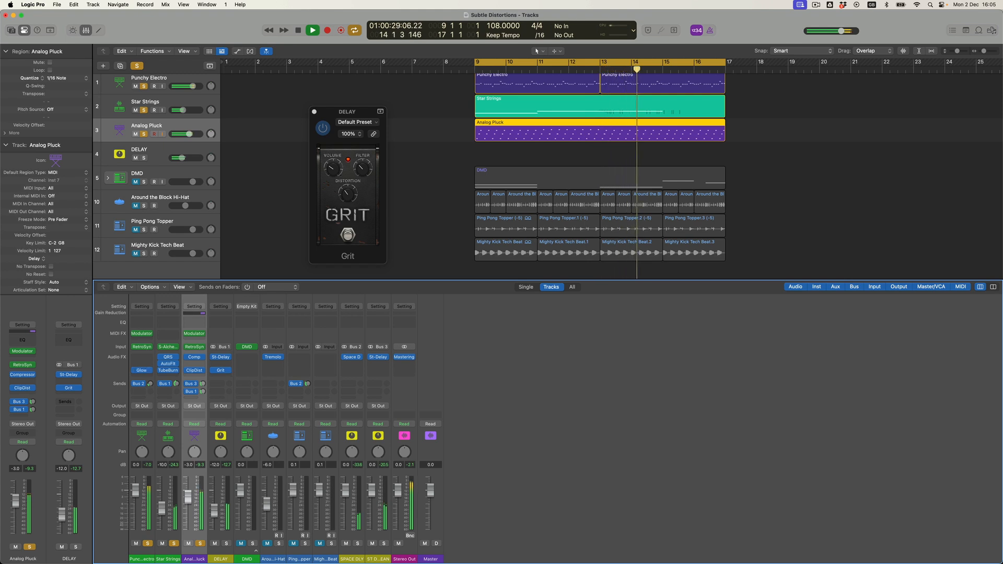
{"action": "key", "text": "space"}
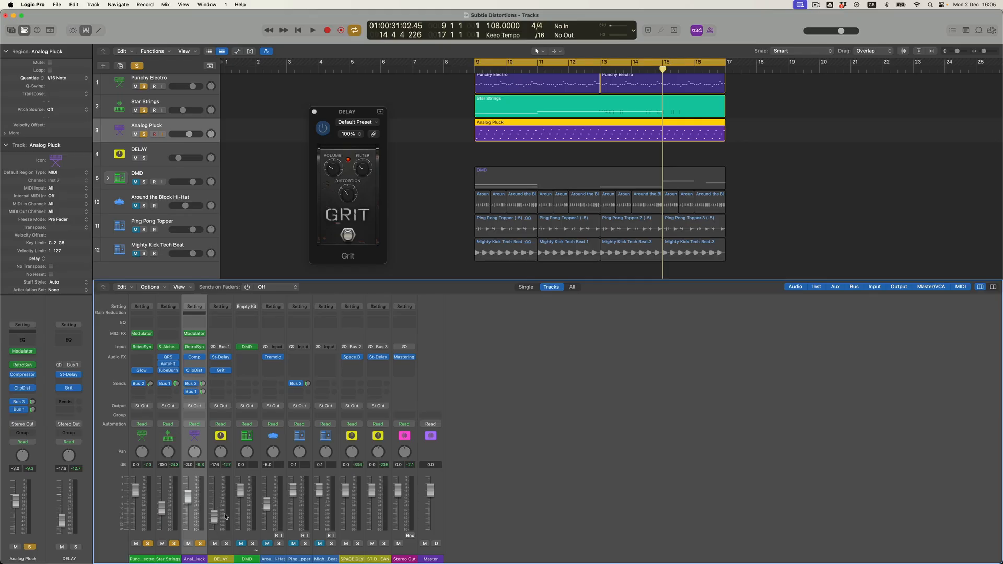
{"action": "left_click", "coordinate": [314, 113]}
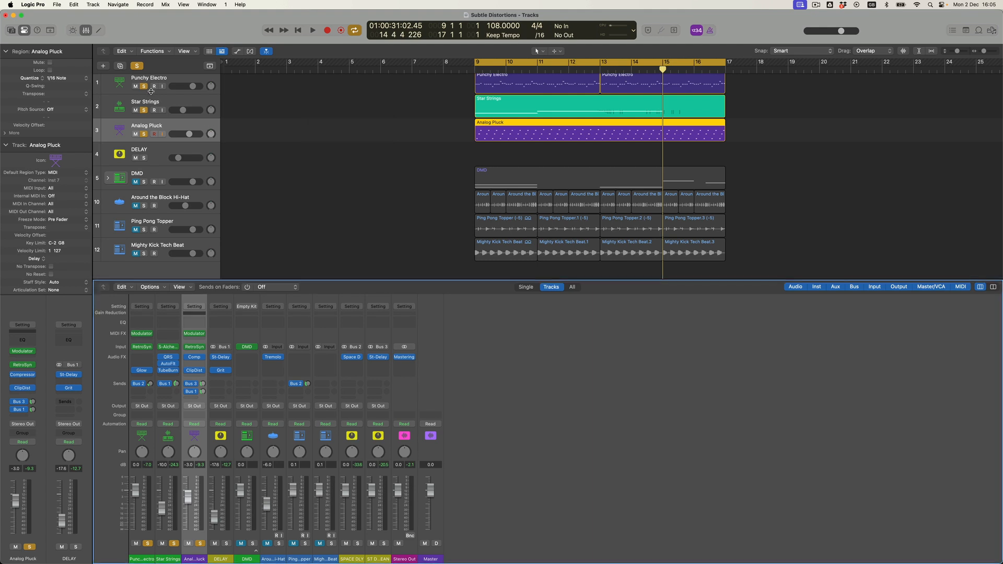
- Clear all solos, unmute DMD and the three drum loop tracks, and return the playhead to bar 9
{"action": "left_click", "coordinate": [138, 67]}
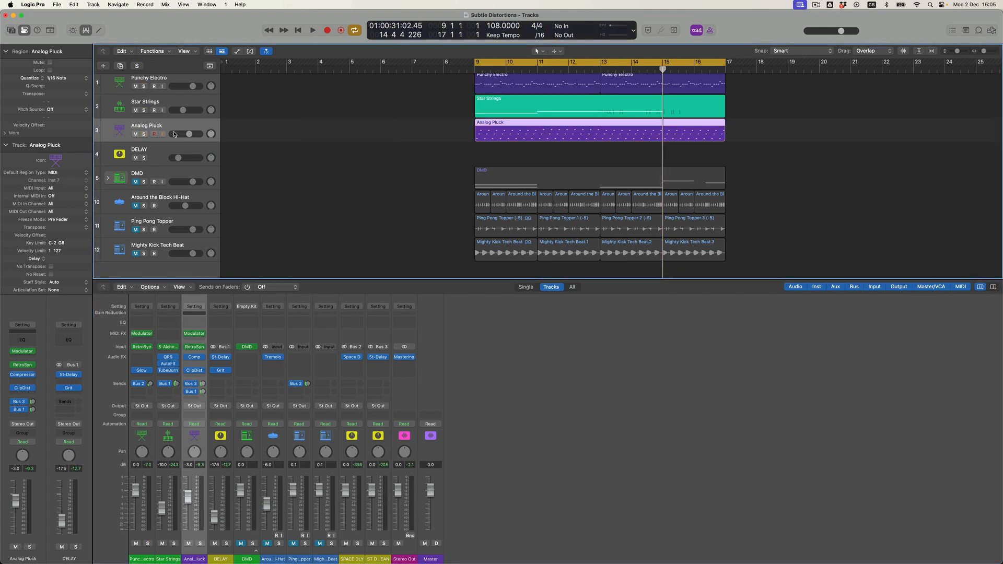
{"action": "left_click", "coordinate": [136, 182]}
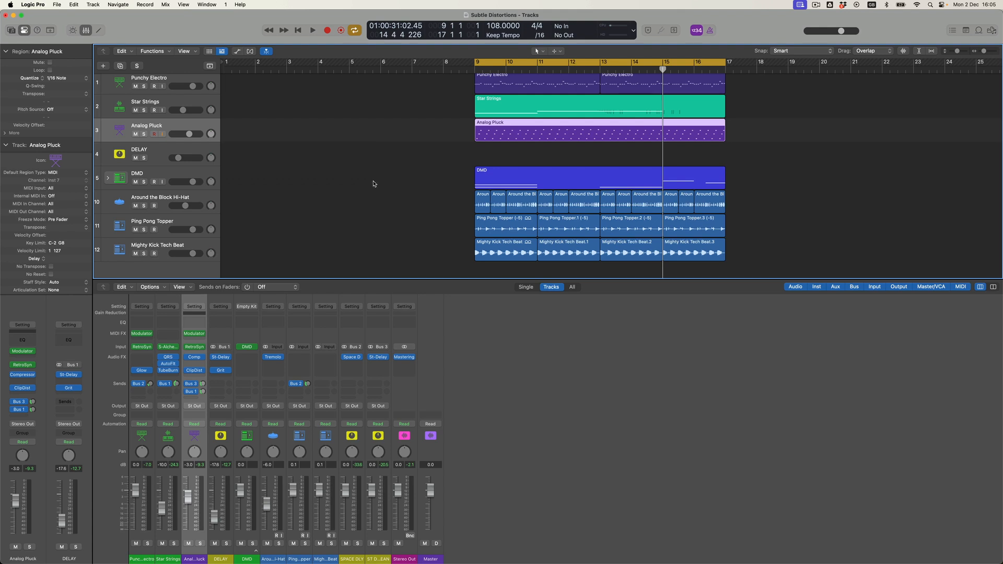
{"action": "key", "text": "Return"}
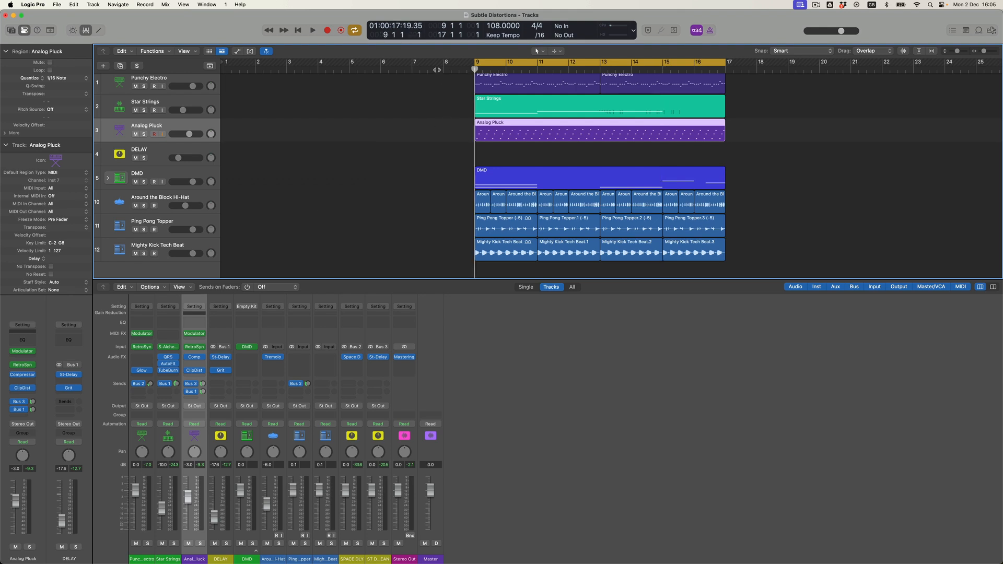
- Play the full mix with ChromaGlow, Tube Burner, Clip Distortion and Grit bypassed, re-engage all four, and turn off cycle mode
{"action": "left_click", "coordinate": [134, 371]}
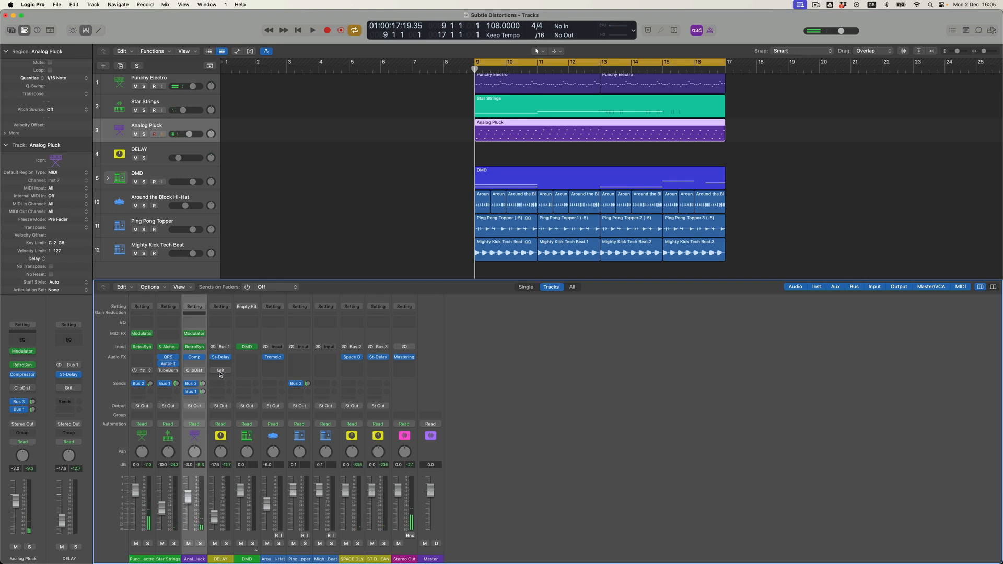
{"action": "key", "text": "space"}
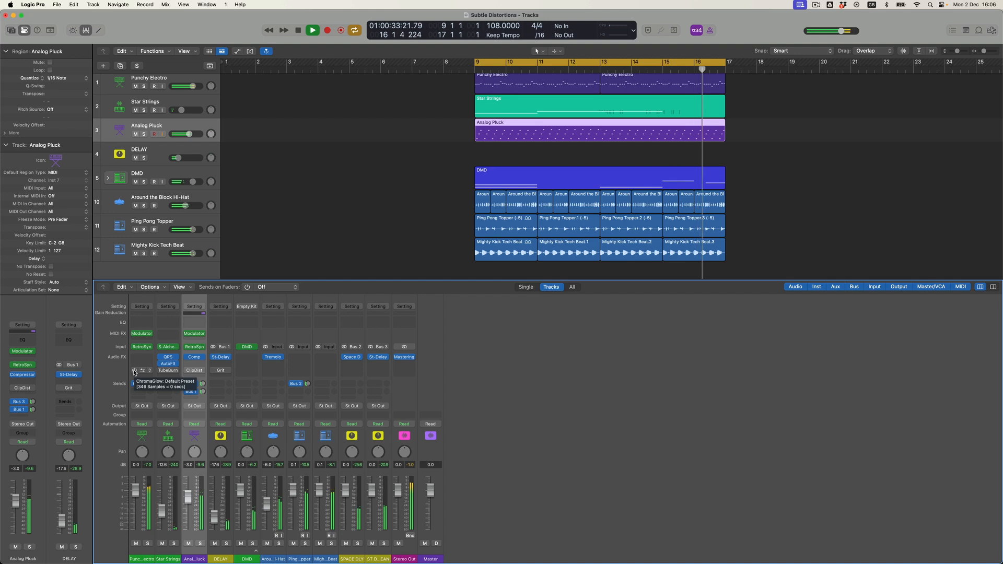
{"action": "left_click_drag", "start_coordinate": [135, 372], "coordinate": [227, 373]}
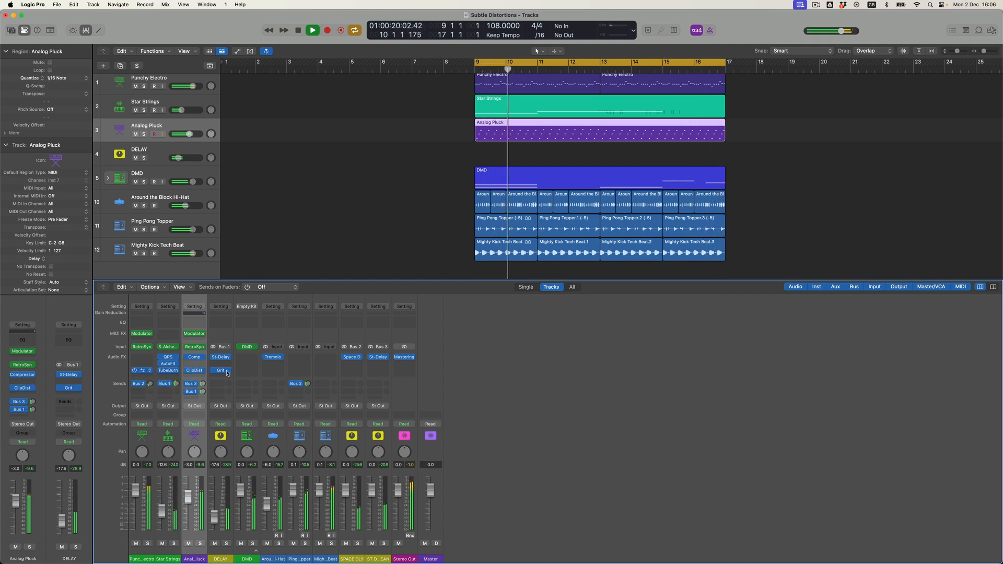
{"action": "key", "text": "c"}
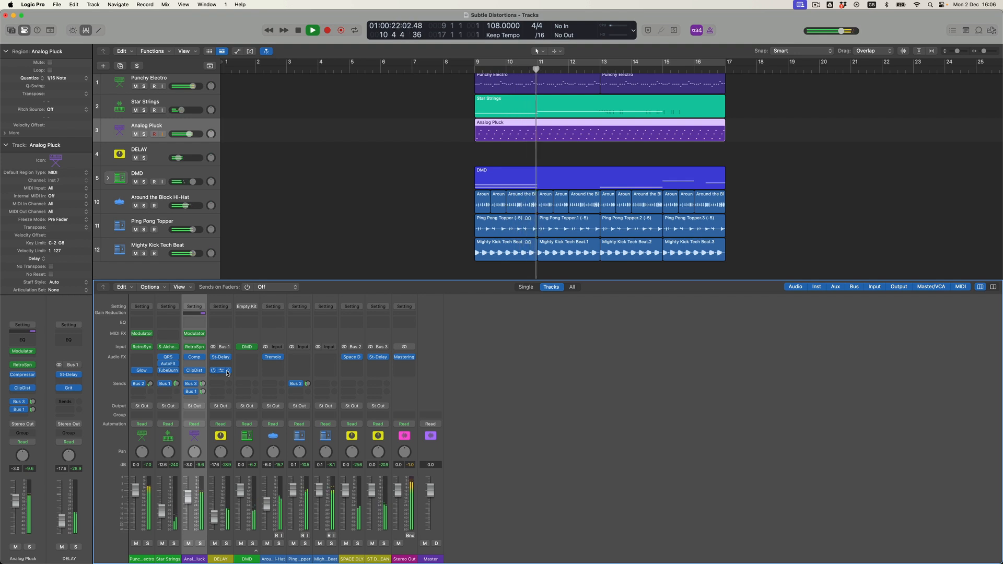